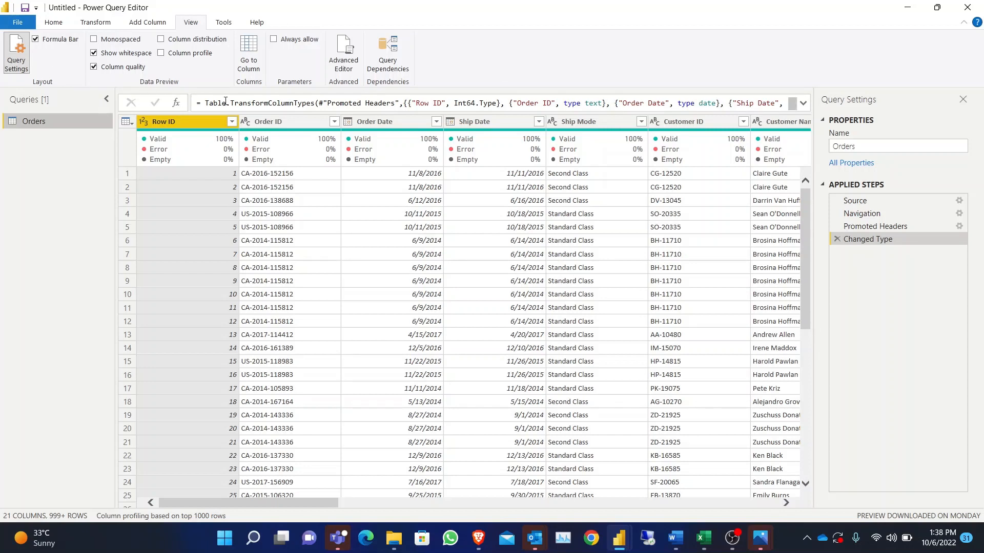
- Review the formulas of the Changed Type and Promoted Headers applied steps, ending back on Changed Type
drag(207, 104, 445, 105)
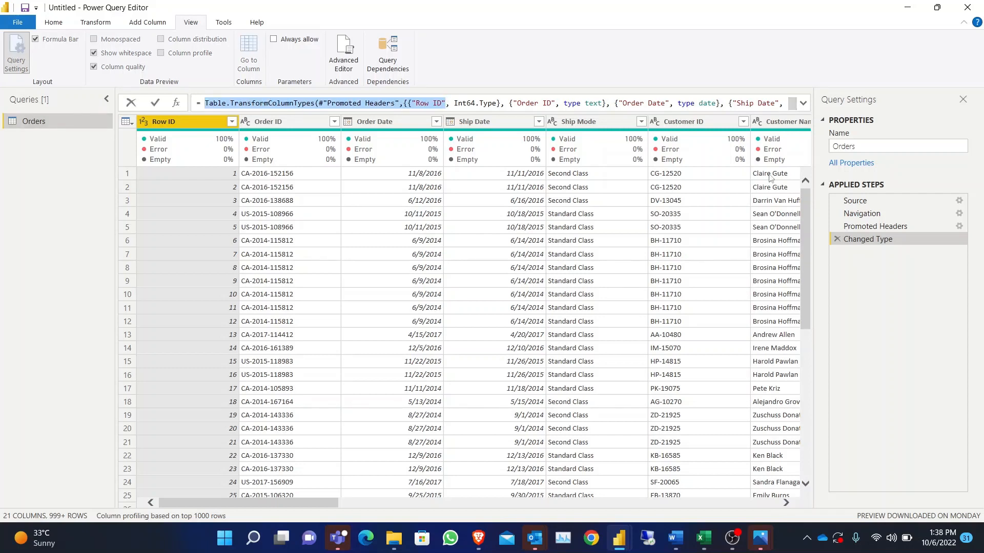
click(872, 229)
click(872, 229)
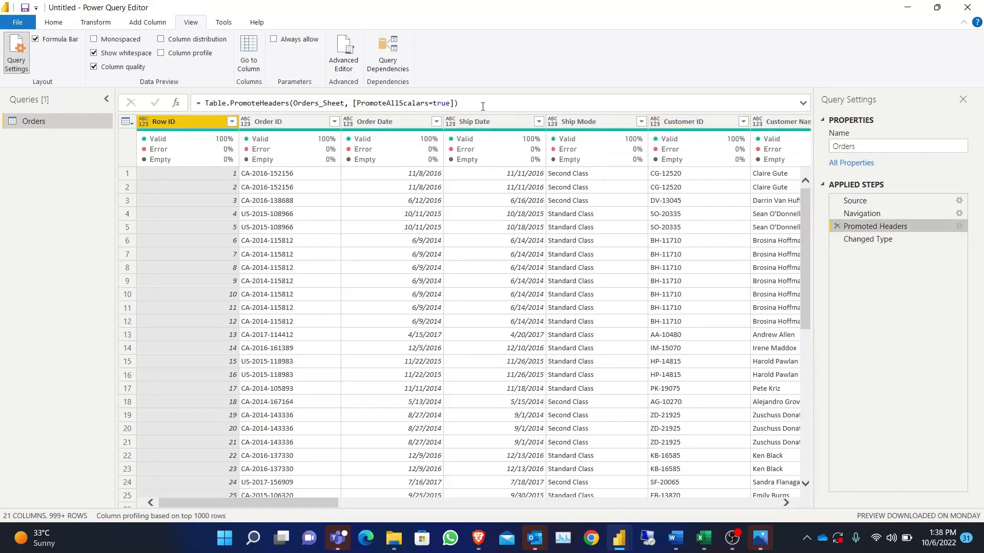
drag(482, 106, 296, 106)
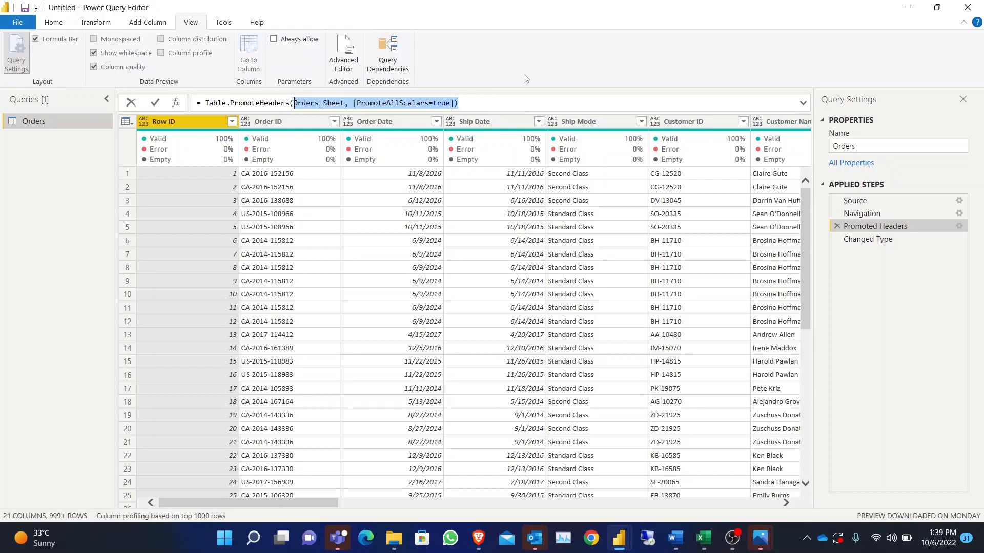
click(33, 184)
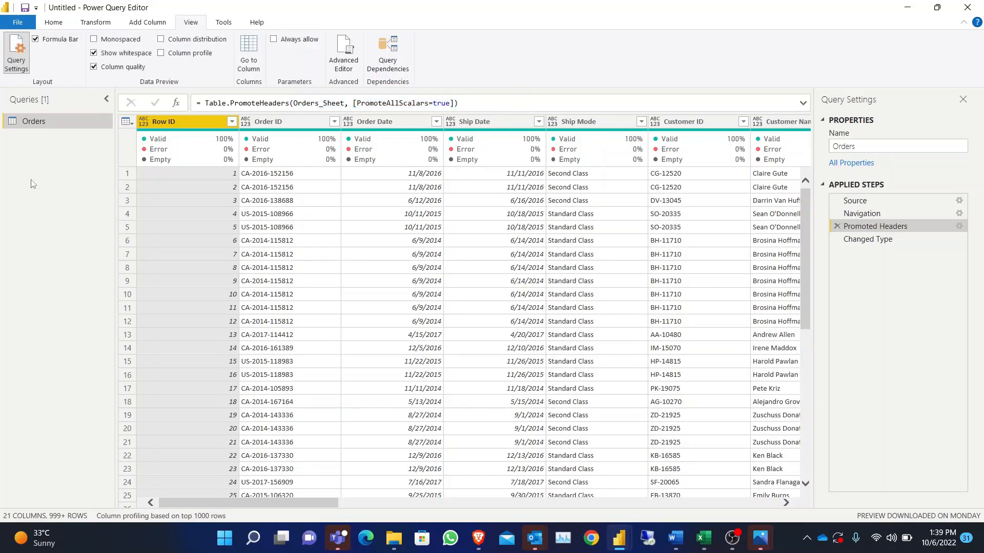
click(902, 241)
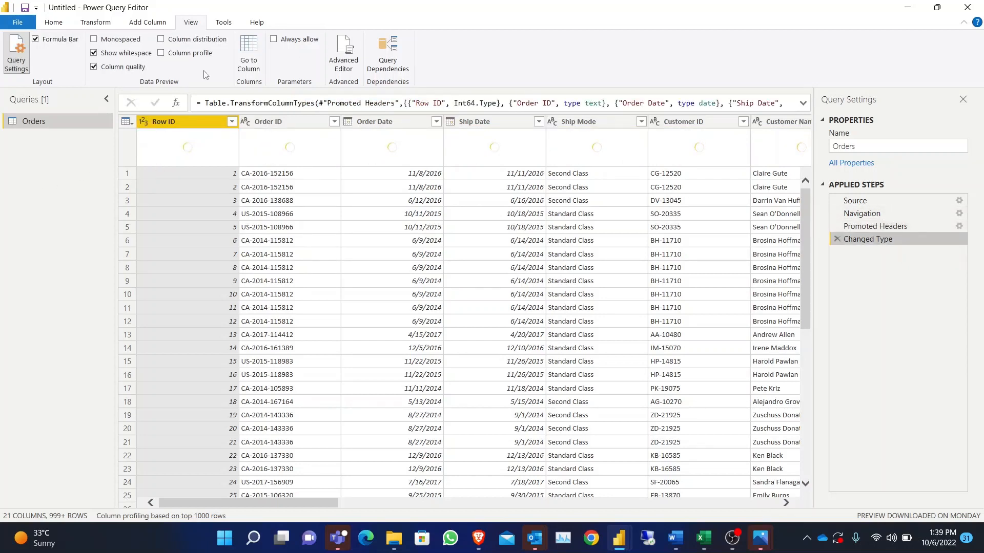
click(36, 41)
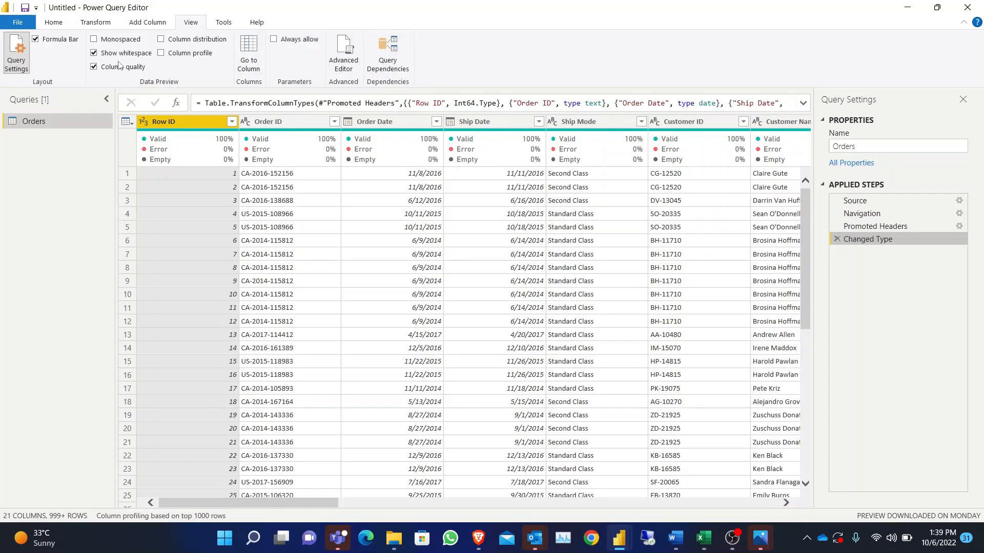
- Try the monospaced font in the data preview and switch back to the regular font
click(94, 40)
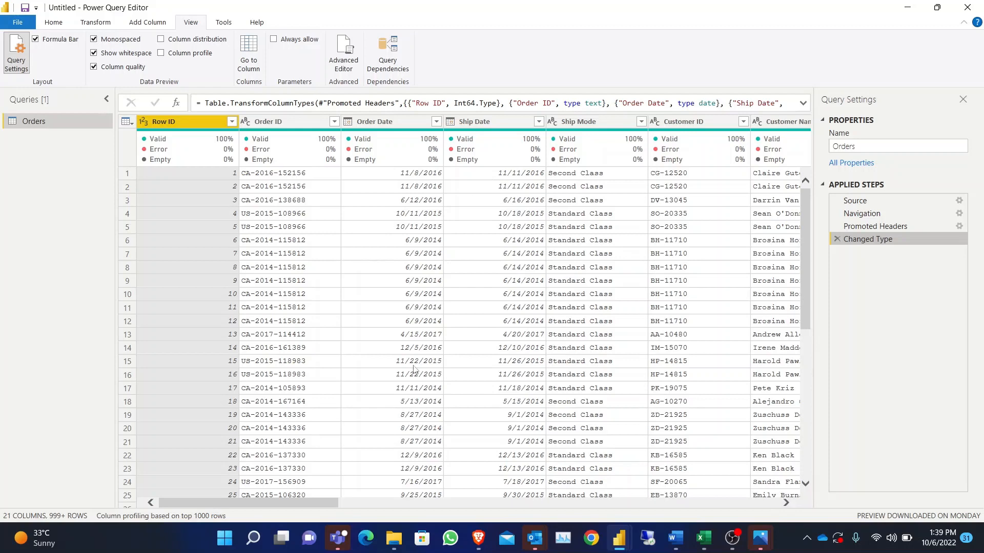
scroll(574, 310, right, 10)
click(93, 42)
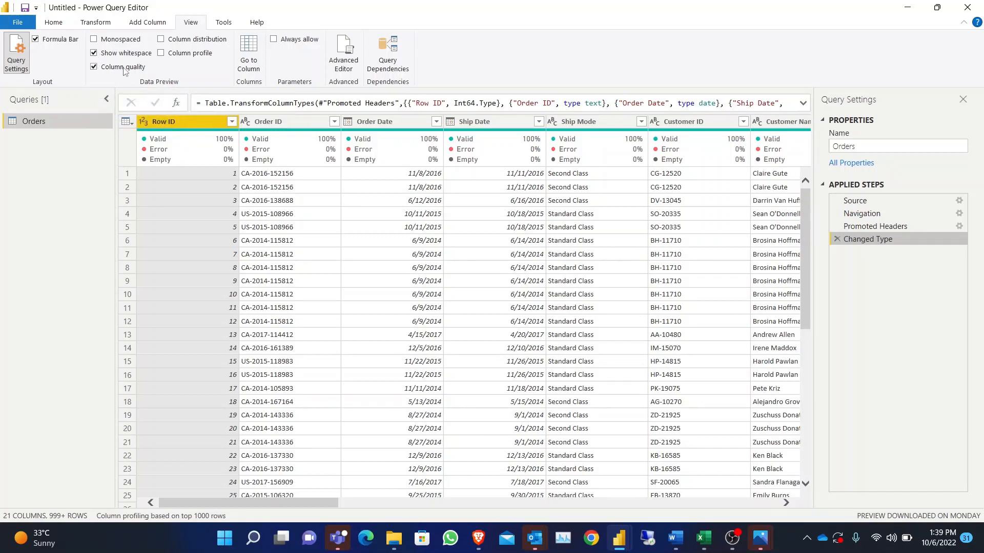
- Hide the column quality details in the data preview and show them again
click(94, 68)
click(94, 69)
click(94, 68)
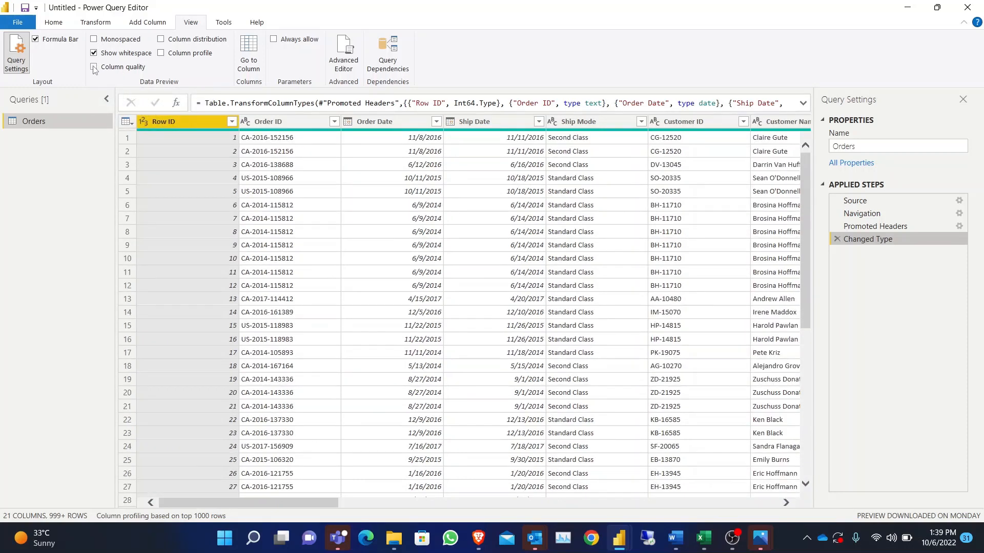
click(93, 68)
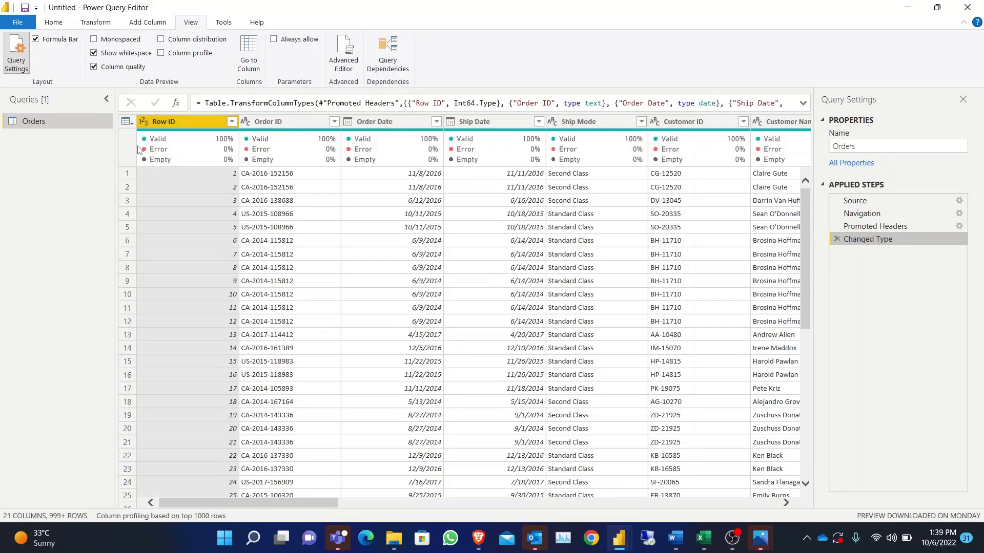
- Examine the valid, error and empty percentages across the Orders columns, checking individual values in Row ID and Ship Date
mouse_move(195, 139)
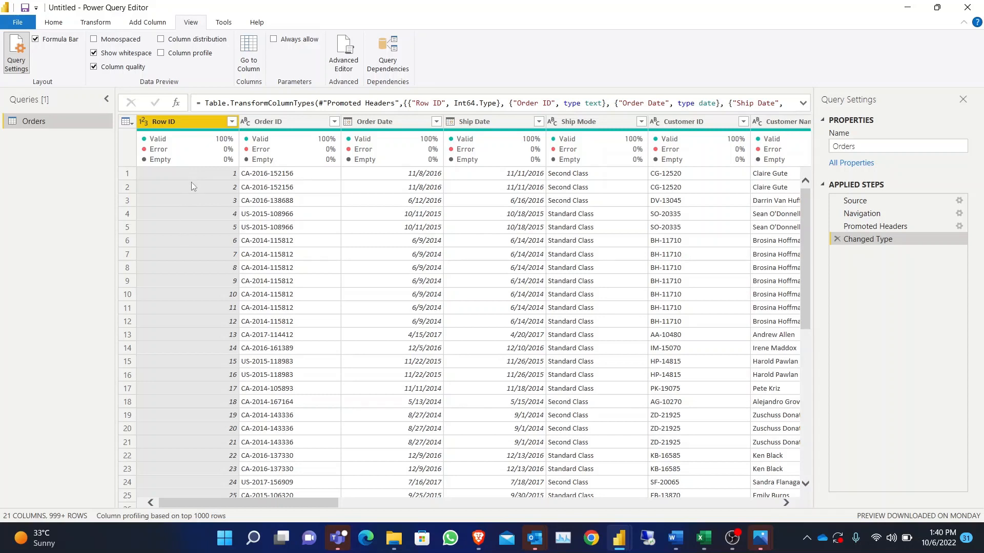
click(298, 124)
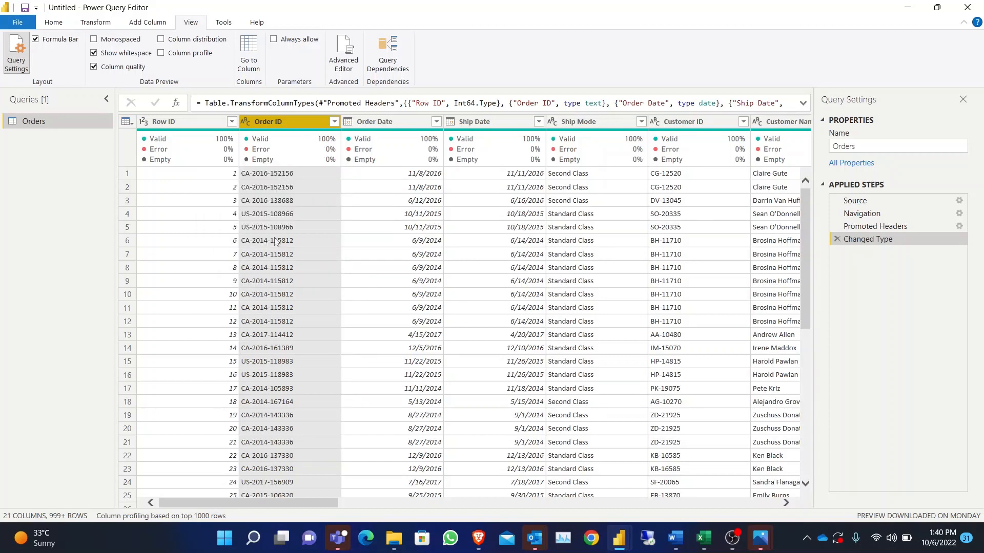
click(189, 176)
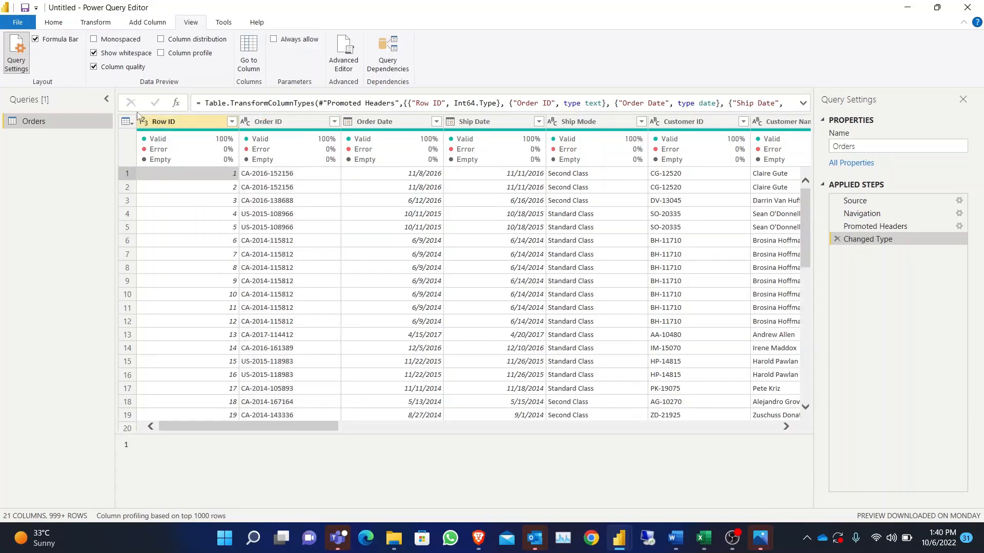
mouse_move(220, 149)
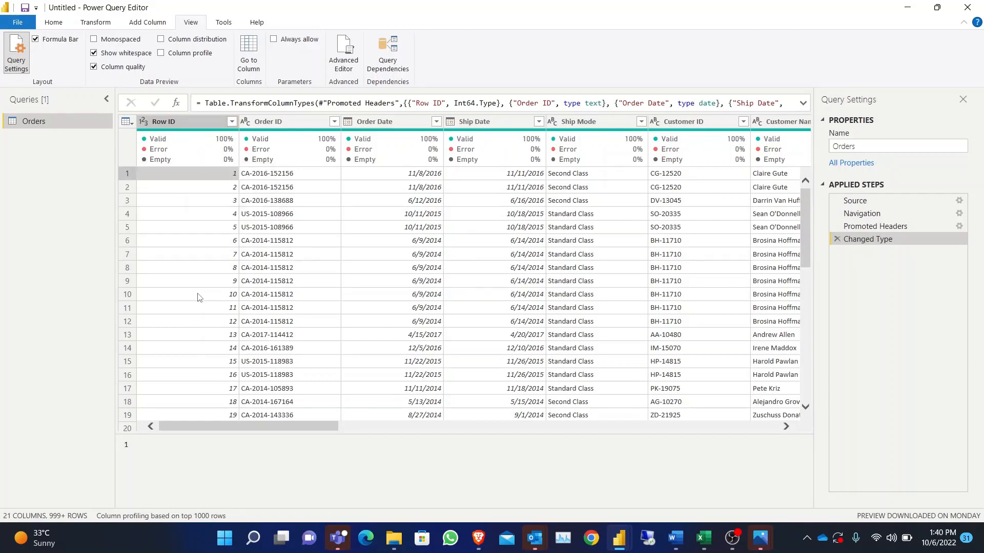
click(194, 281)
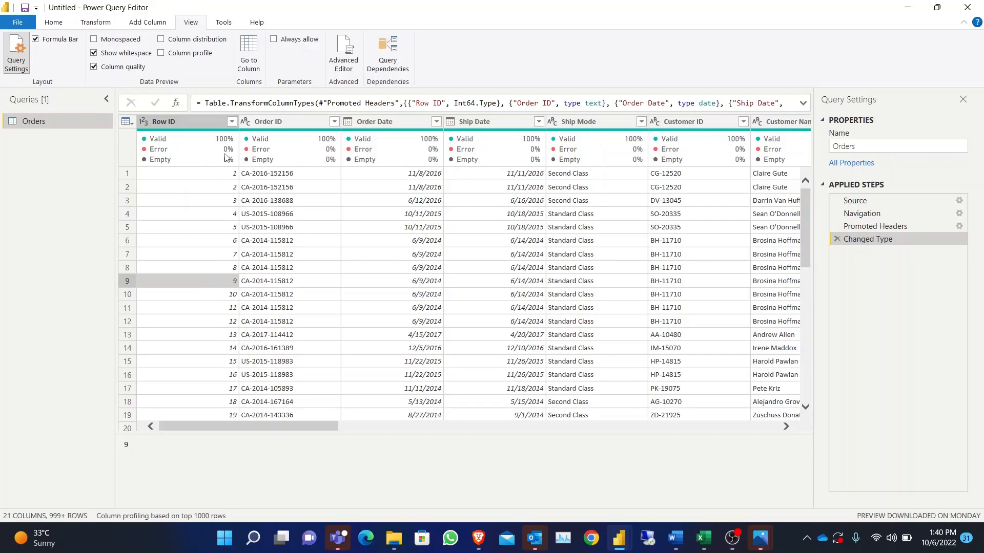
click(212, 293)
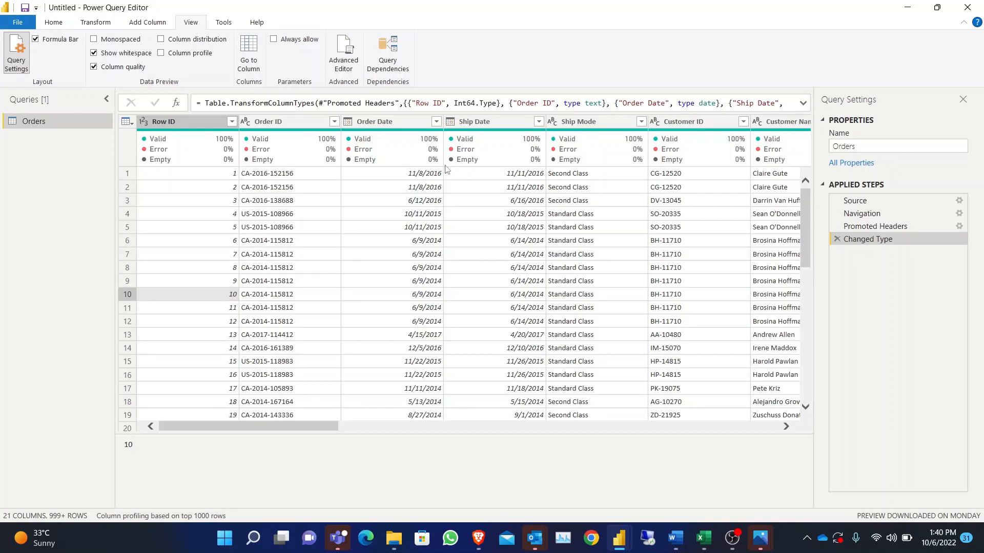
scroll(475, 173, right, 6)
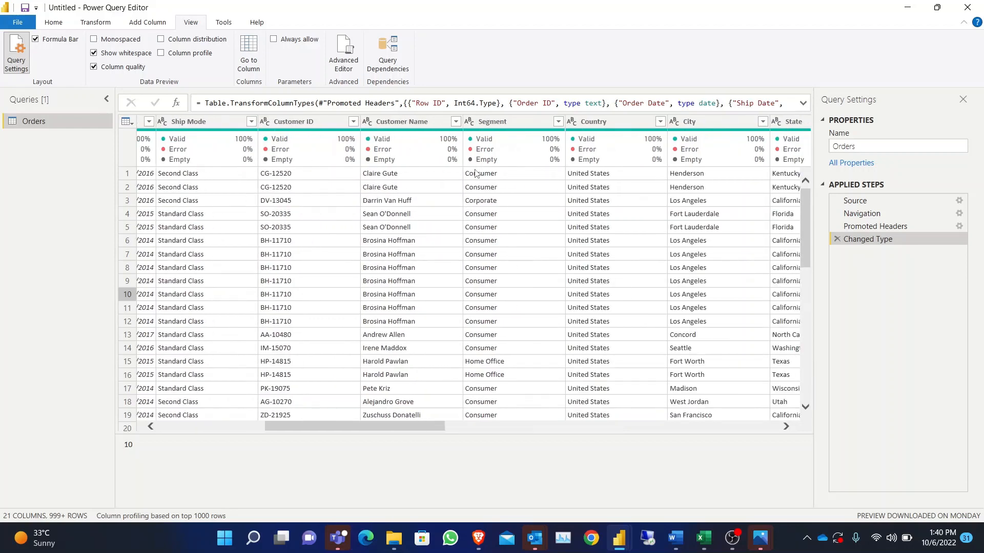
scroll(475, 173, right, 5)
scroll(475, 173, left, 3)
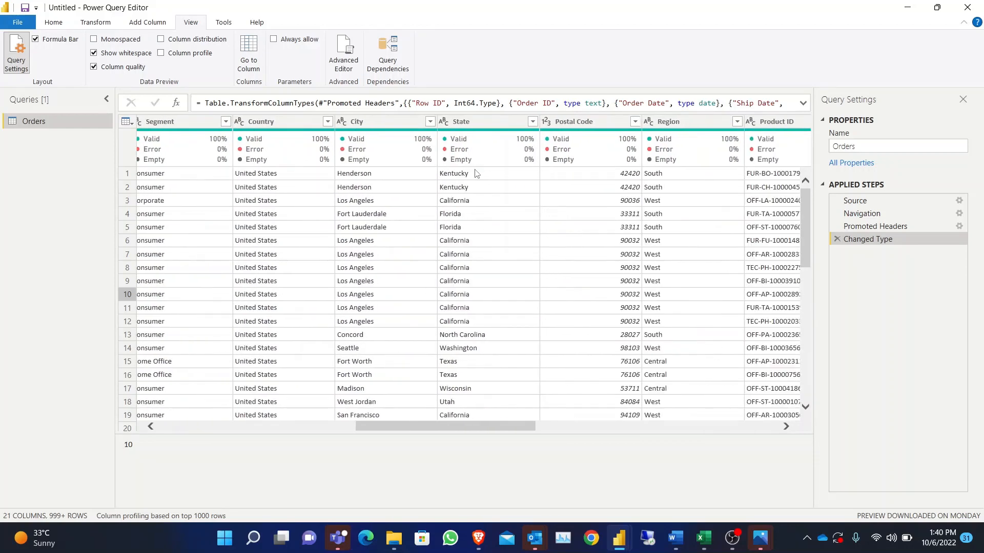
scroll(475, 173, left, 7)
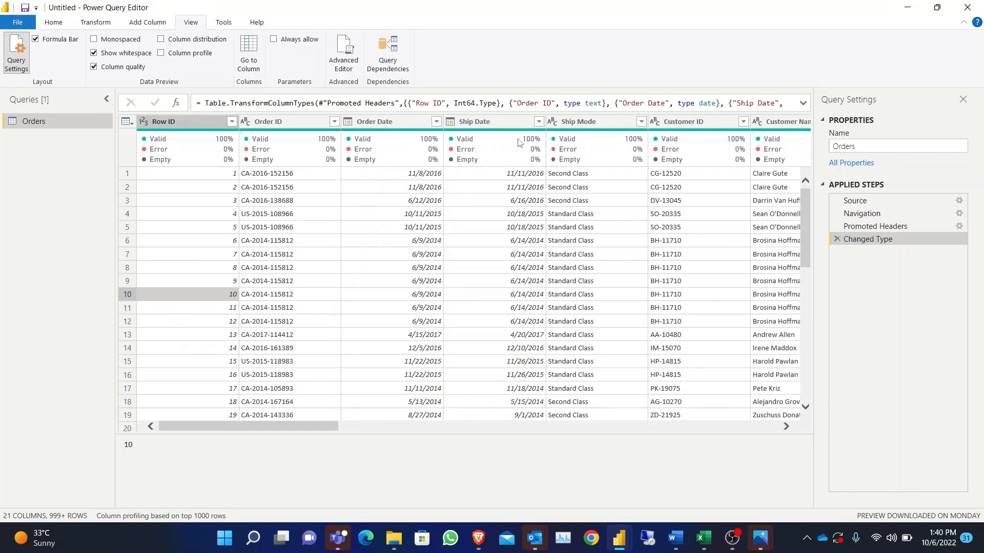
mouse_move(496, 158)
click(514, 178)
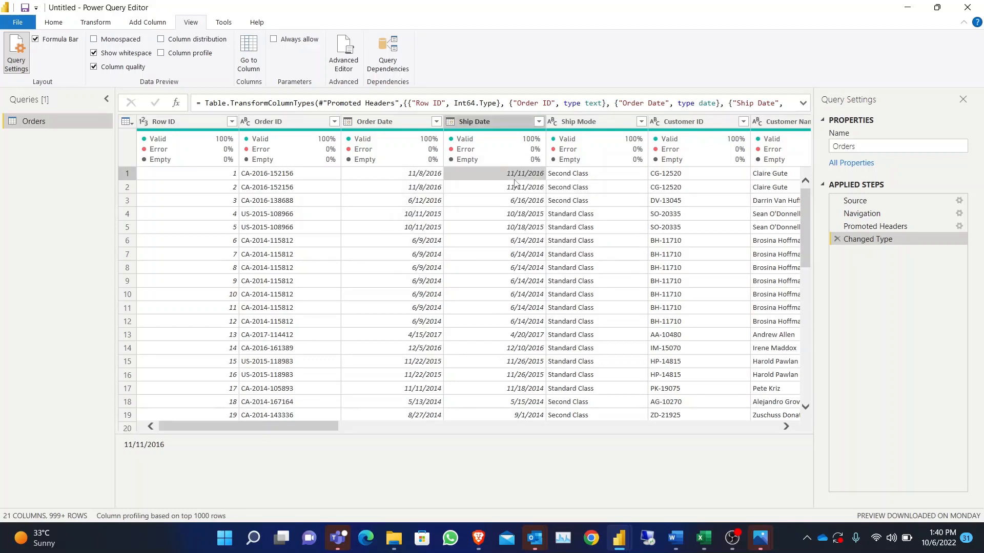
click(177, 175)
- Enable column distribution in the data preview and compare the distinct and unique counts of the columns from Row ID to Ship Mode
click(95, 54)
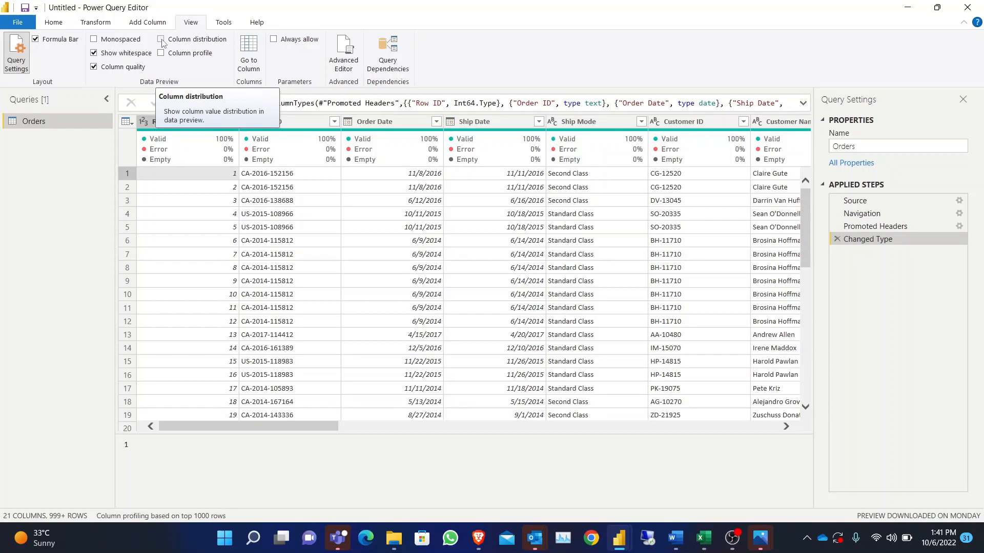
click(162, 40)
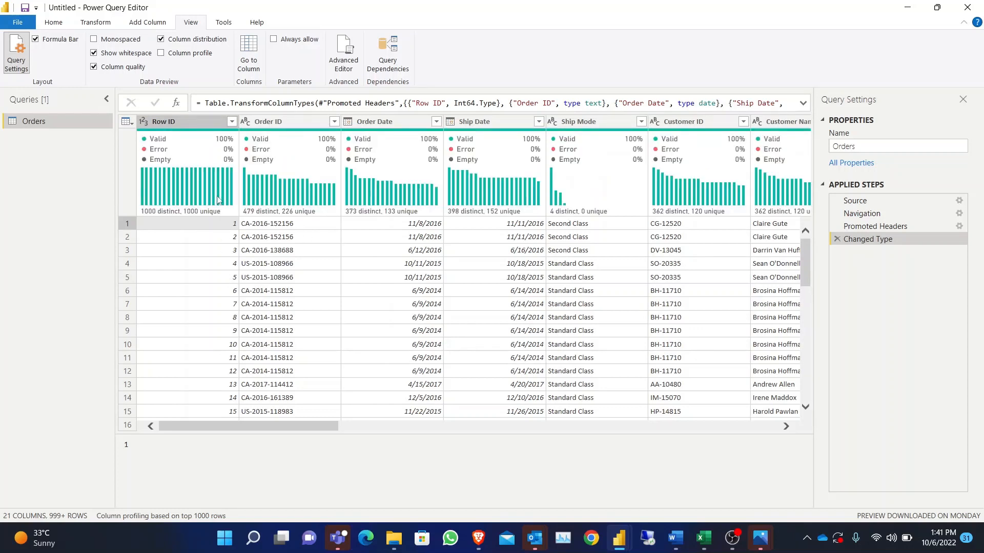
mouse_move(150, 184)
scroll(213, 327, down, 3)
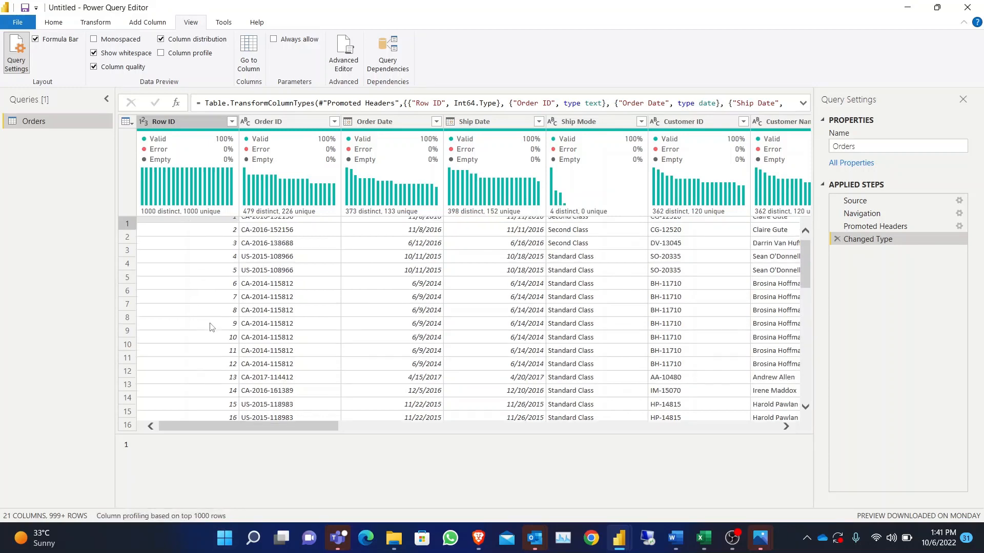
scroll(212, 328, up, 3)
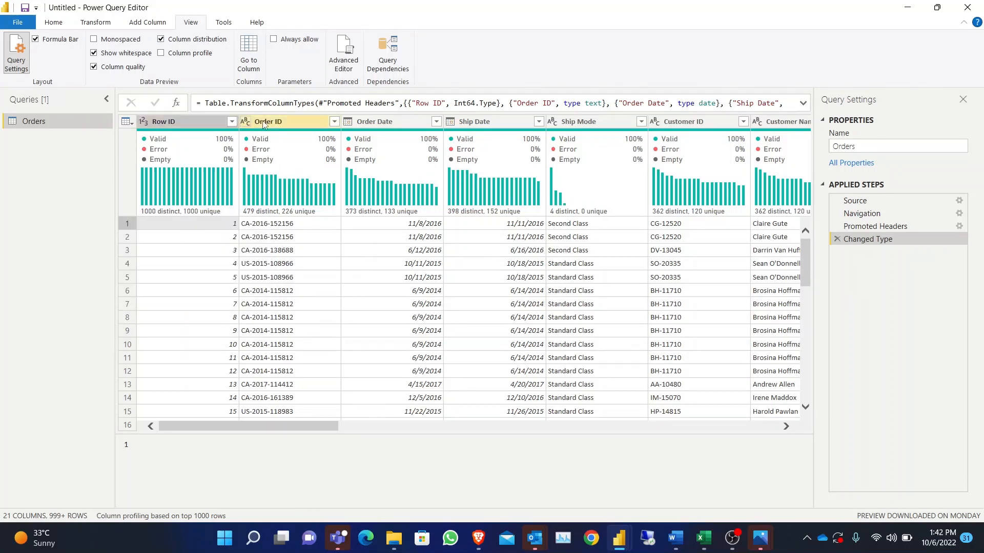
mouse_move(260, 216)
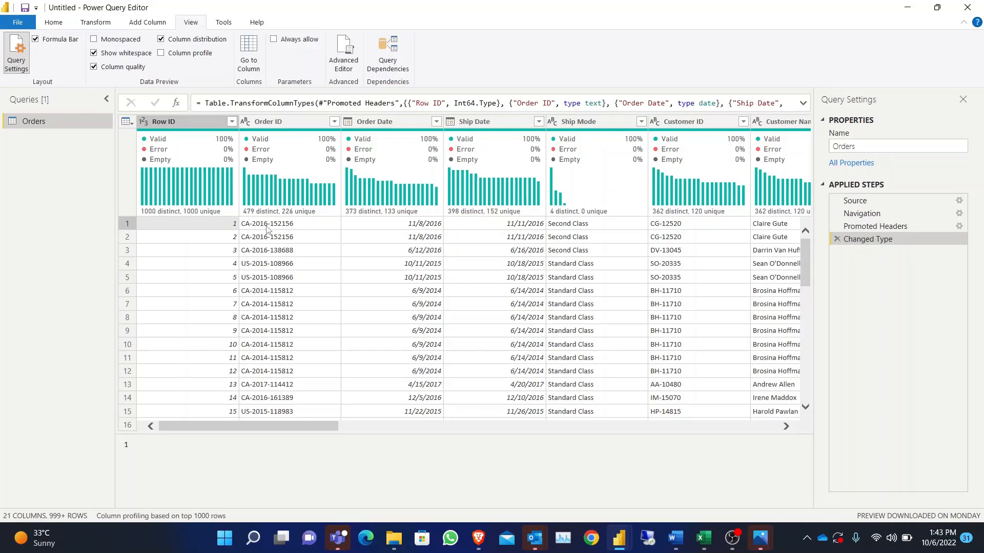
mouse_move(306, 214)
mouse_move(419, 195)
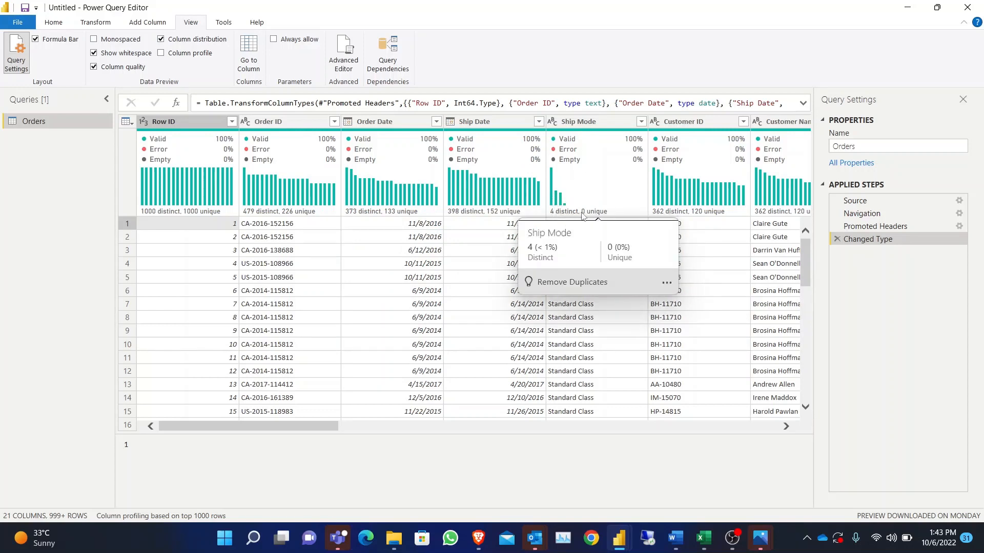
drag(322, 429, 422, 432)
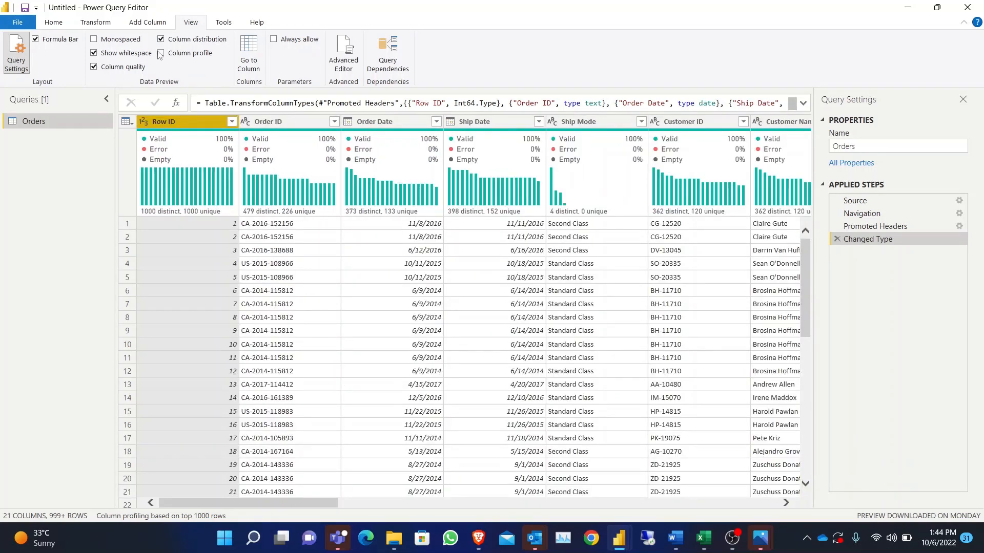
- Enable the column profile and review the statistics and value distribution of the Order ID and Row ID columns
click(161, 53)
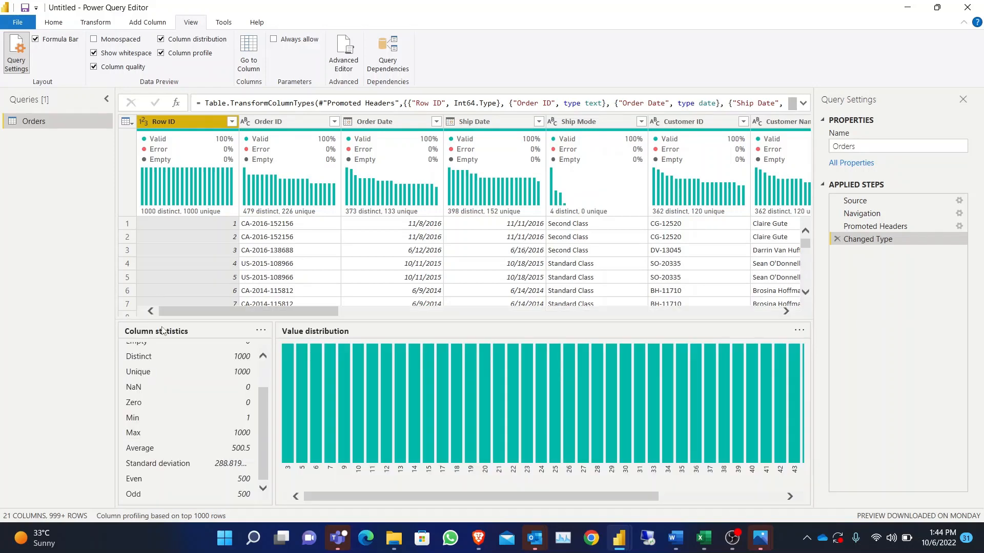
click(269, 122)
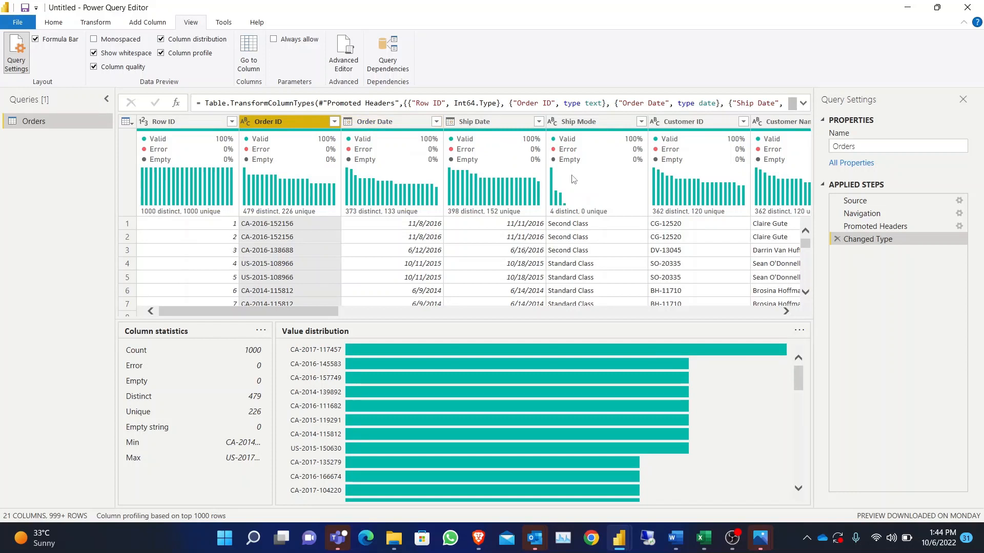
mouse_move(574, 179)
mouse_move(383, 353)
click(189, 121)
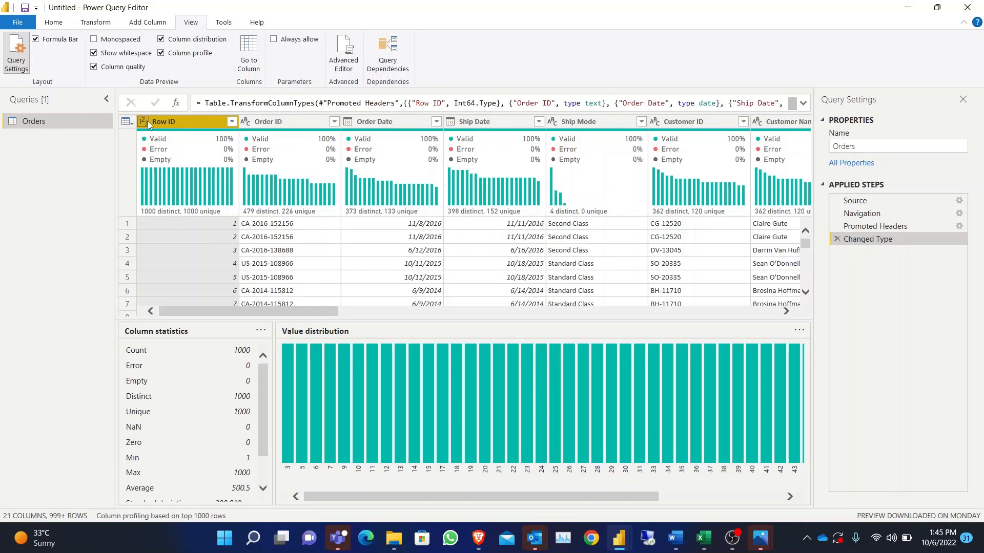
scroll(190, 436, down, 1)
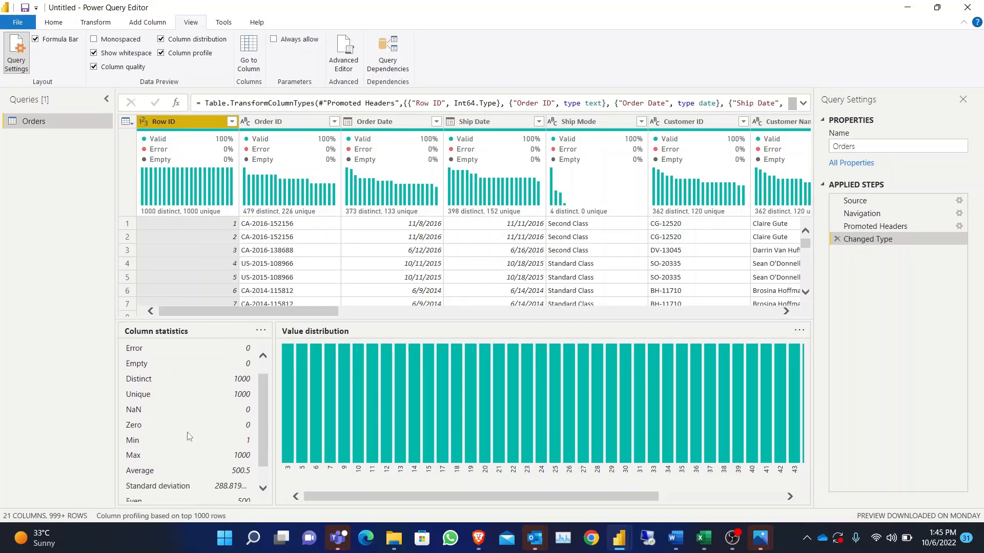
scroll(190, 436, down, 1)
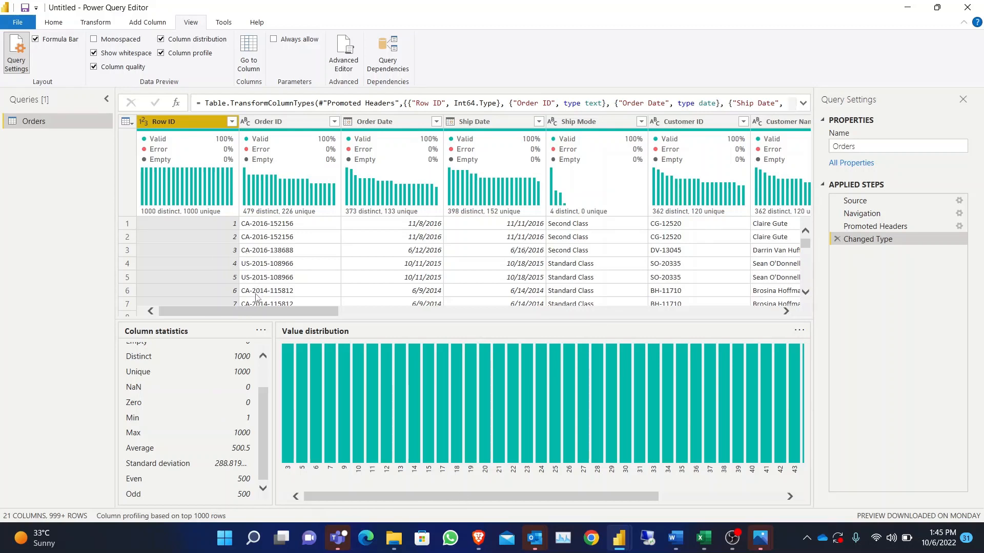
drag(263, 311, 496, 294)
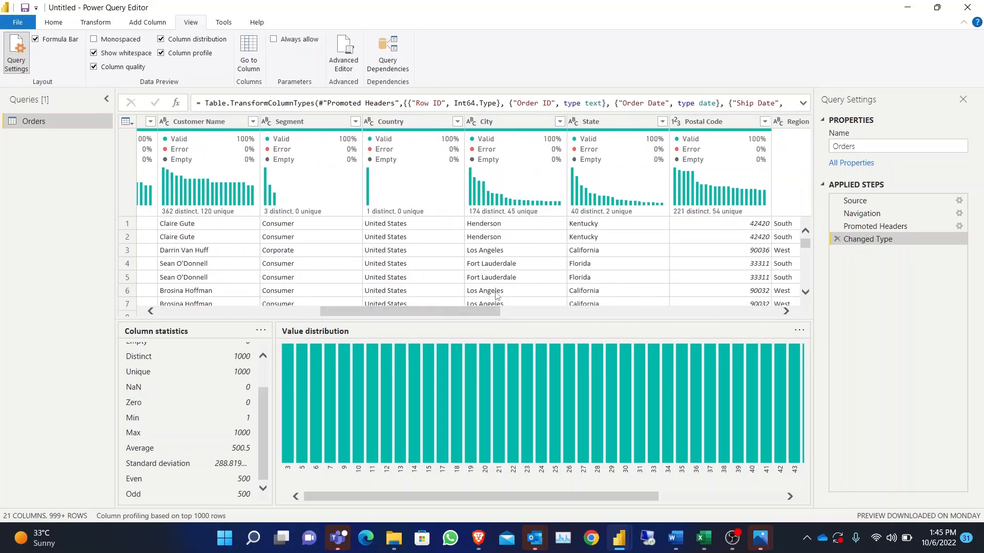
drag(418, 309, 233, 310)
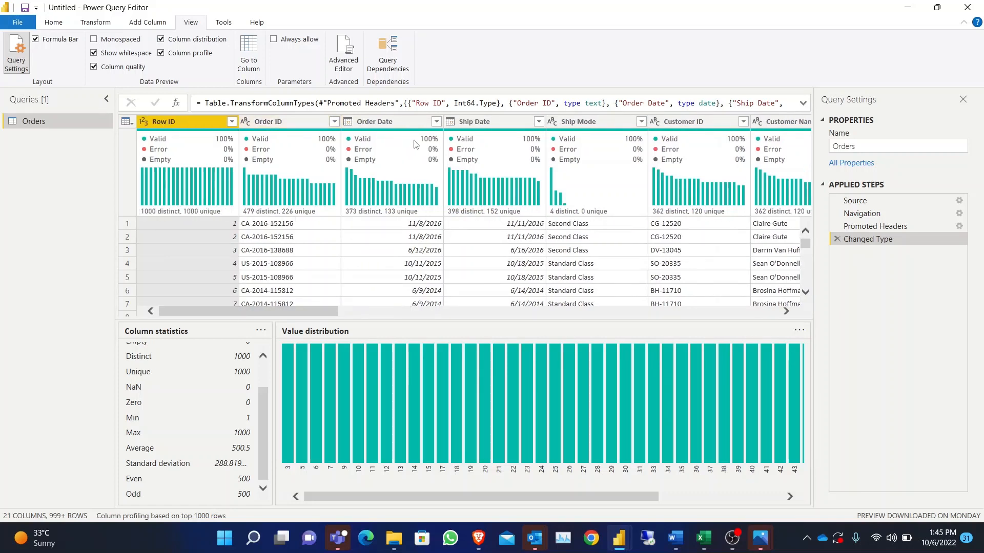
- Go to the Sub-Category column in the Orders data preview using Go to Column
click(250, 50)
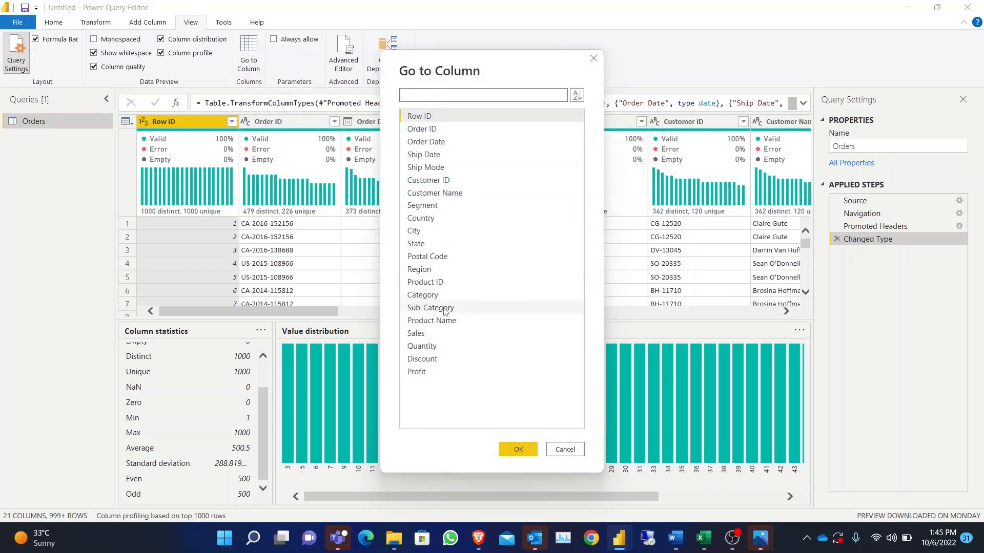
click(445, 309)
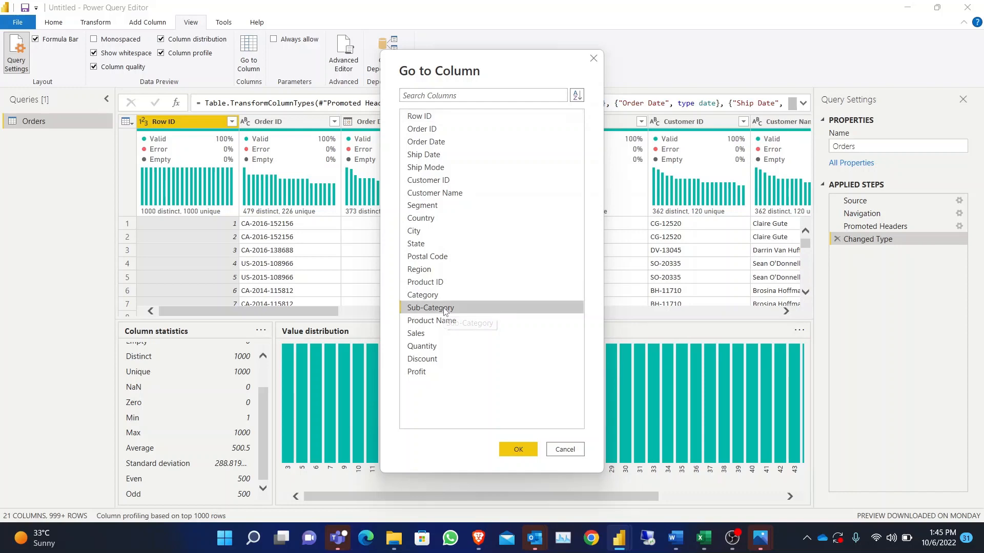
click(518, 450)
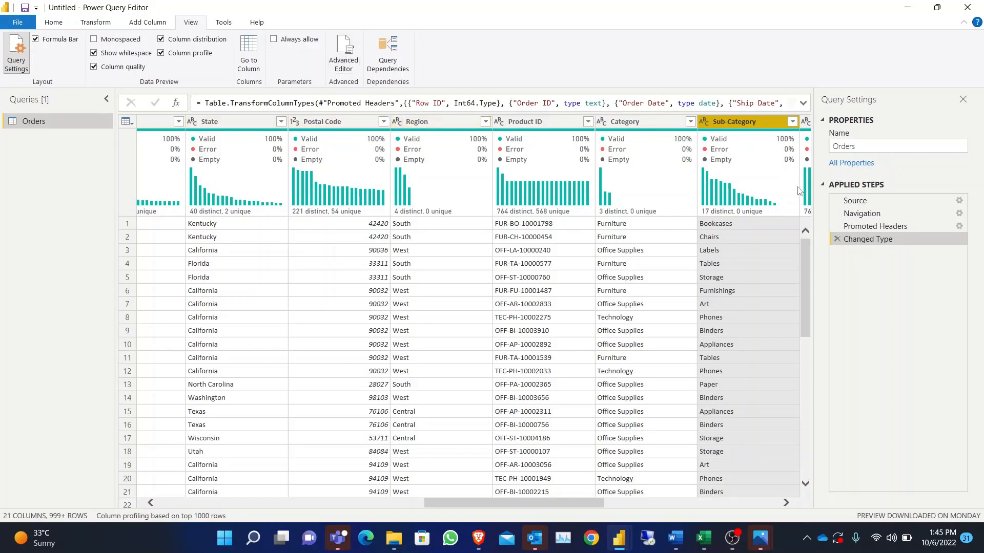
- Open the Orders query's code in the Advanced Editor, examine its let and in sections, and close the editor
click(341, 52)
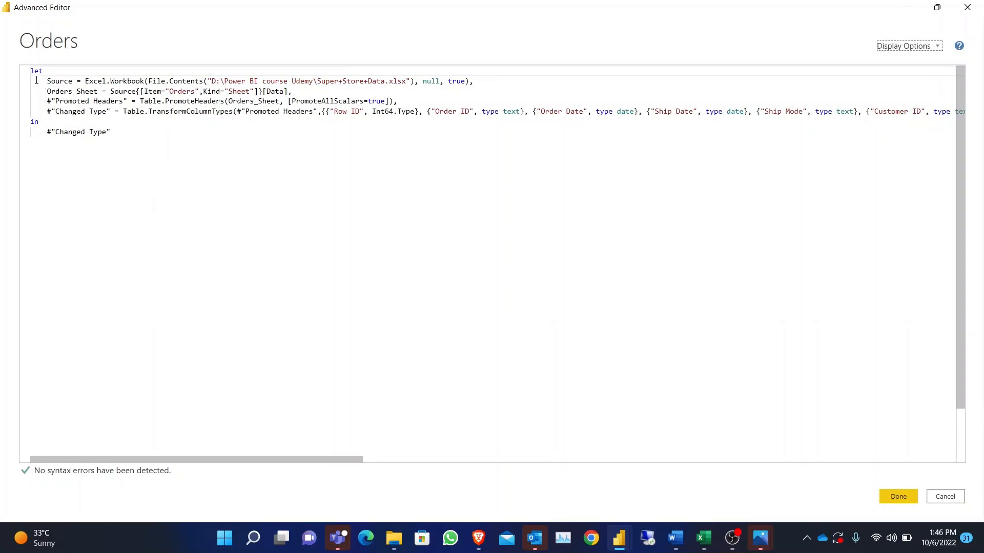
drag(42, 71, 28, 74)
drag(45, 123, 30, 123)
click(938, 8)
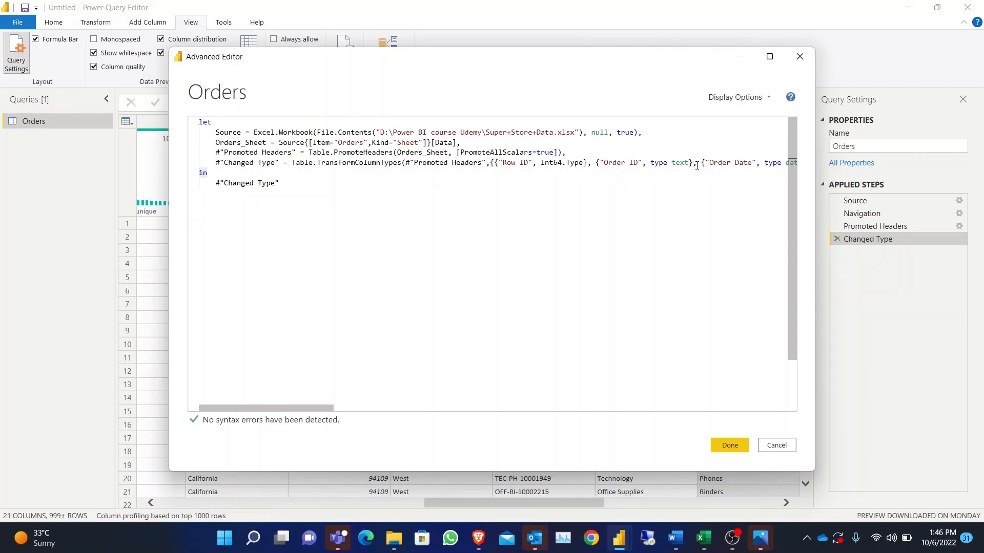
drag(700, 166, 486, 134)
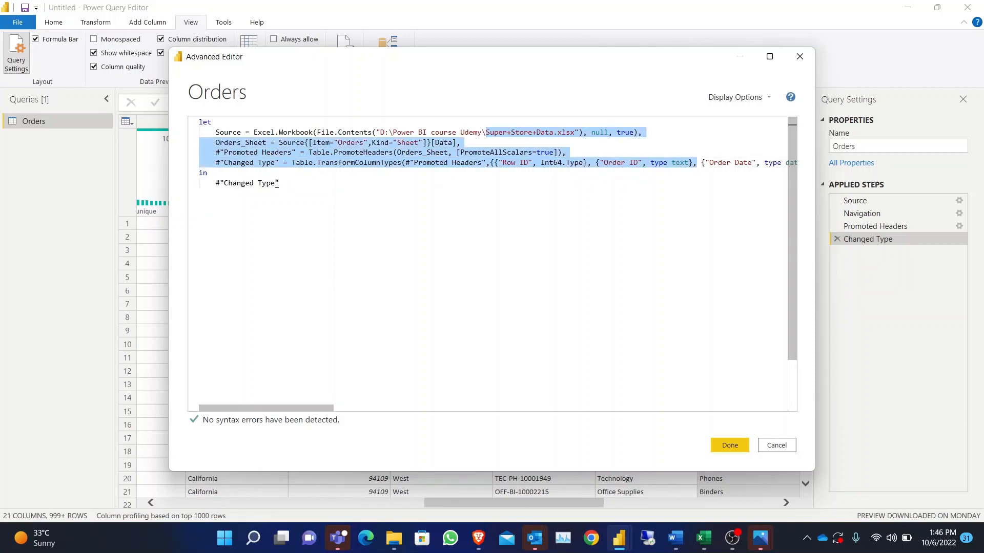
click(276, 184)
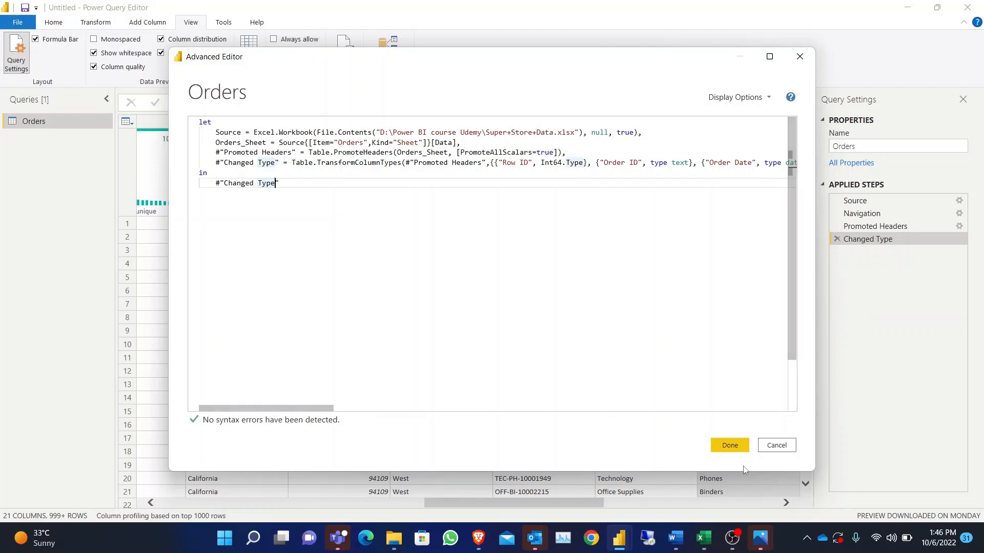
click(728, 445)
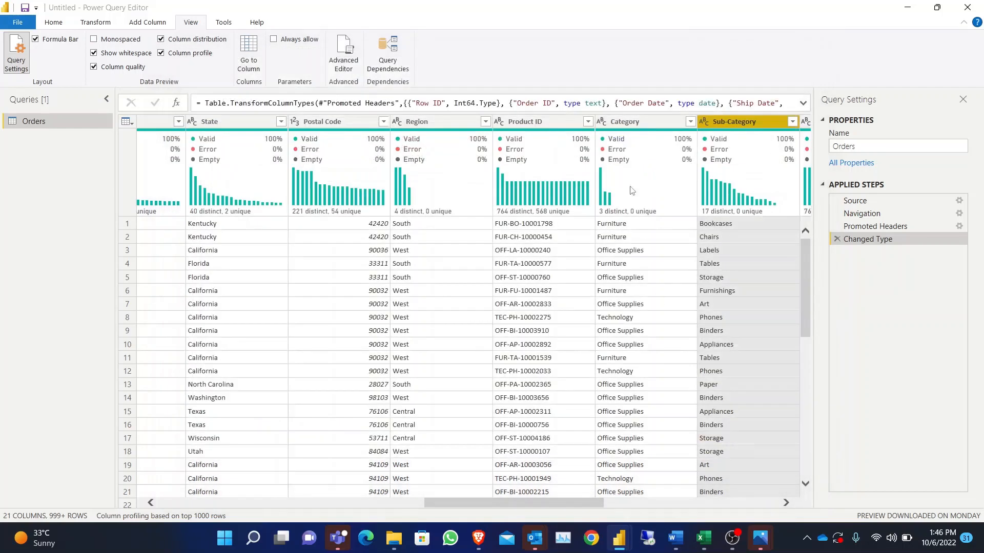
- Duplicate the Category column of the Orders table
click(631, 121)
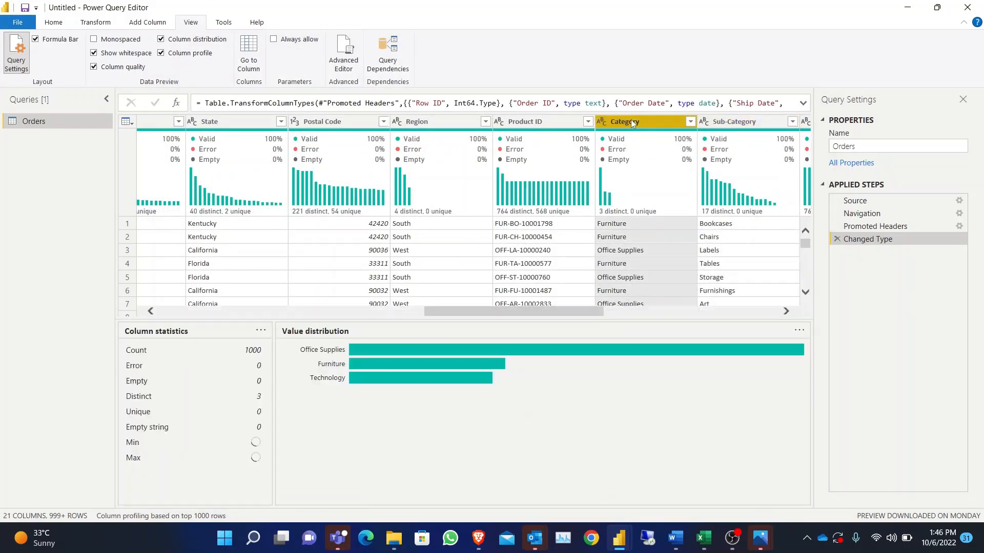
right_click(633, 123)
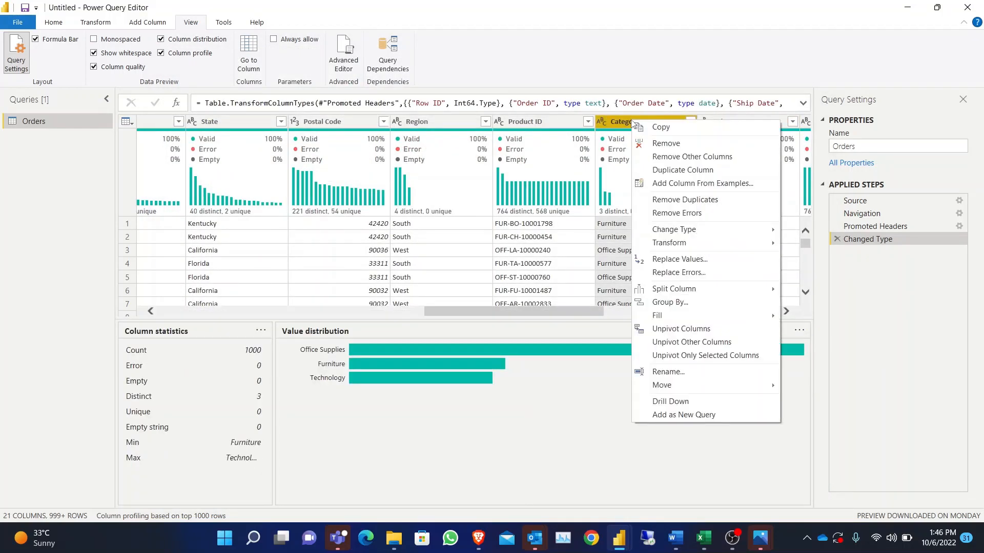
click(699, 171)
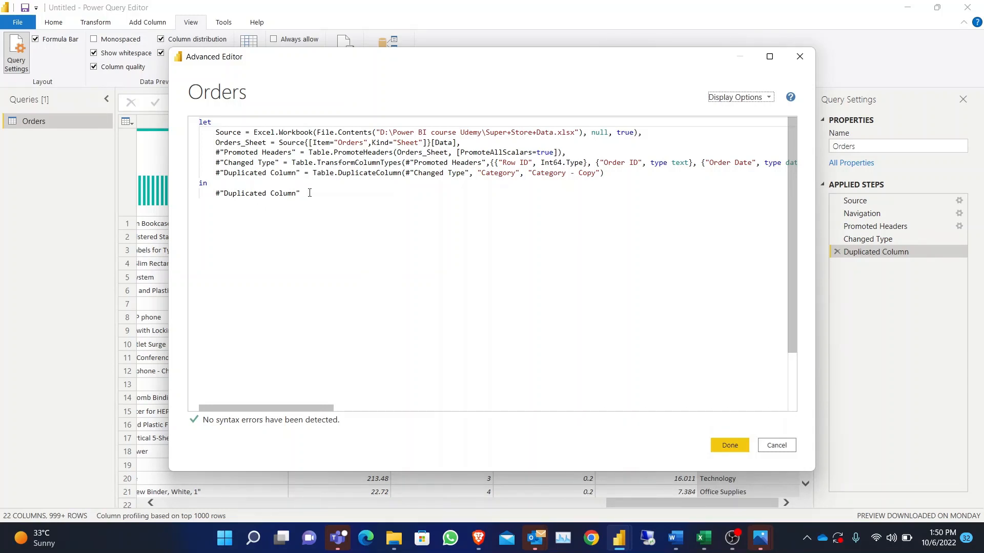
- Examine the Orders query's code in the Advanced Editor, comparing the step definitions under let with the Duplicated Column reference under in
drag(310, 192, 214, 198)
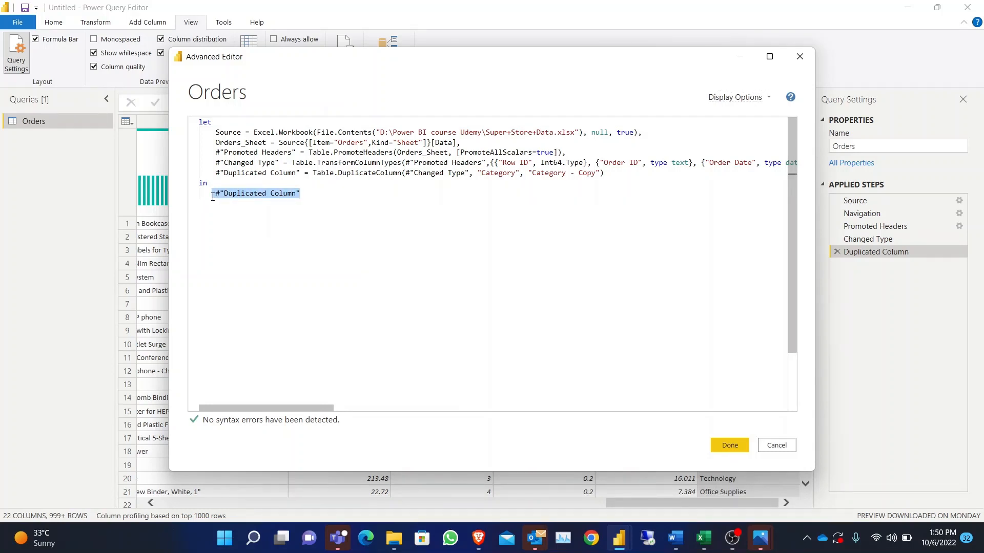
drag(610, 174, 217, 134)
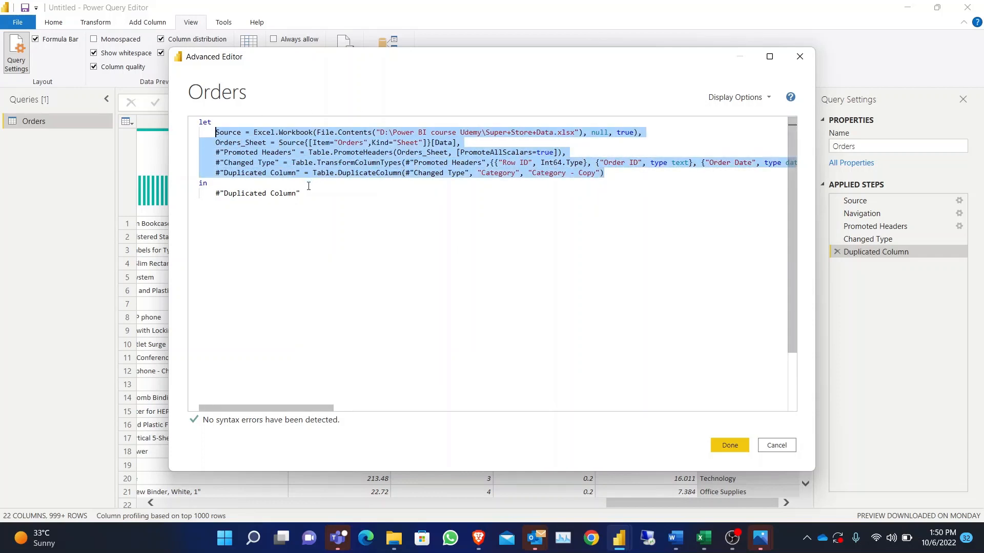
drag(308, 186, 287, 212)
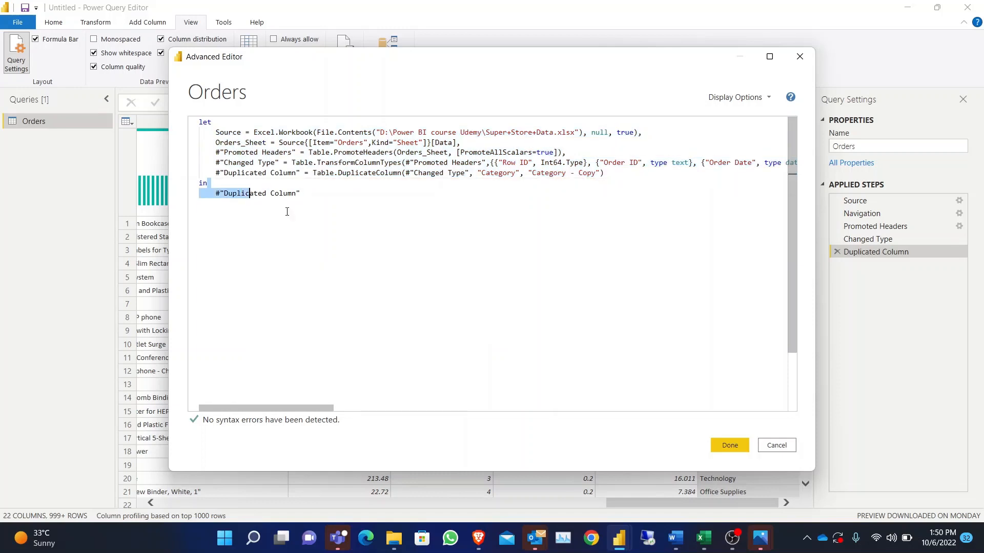
click(326, 228)
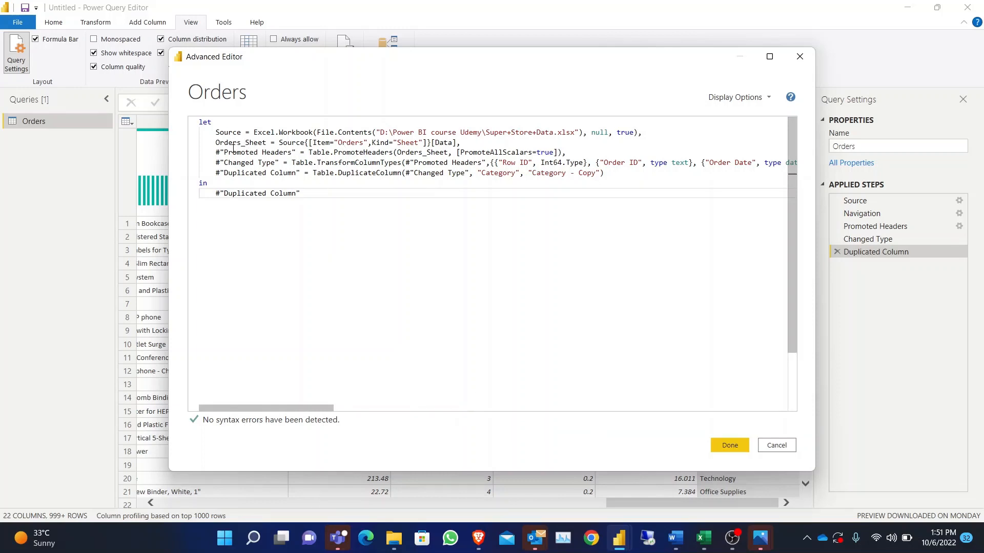
drag(230, 154, 298, 155)
drag(227, 162, 305, 173)
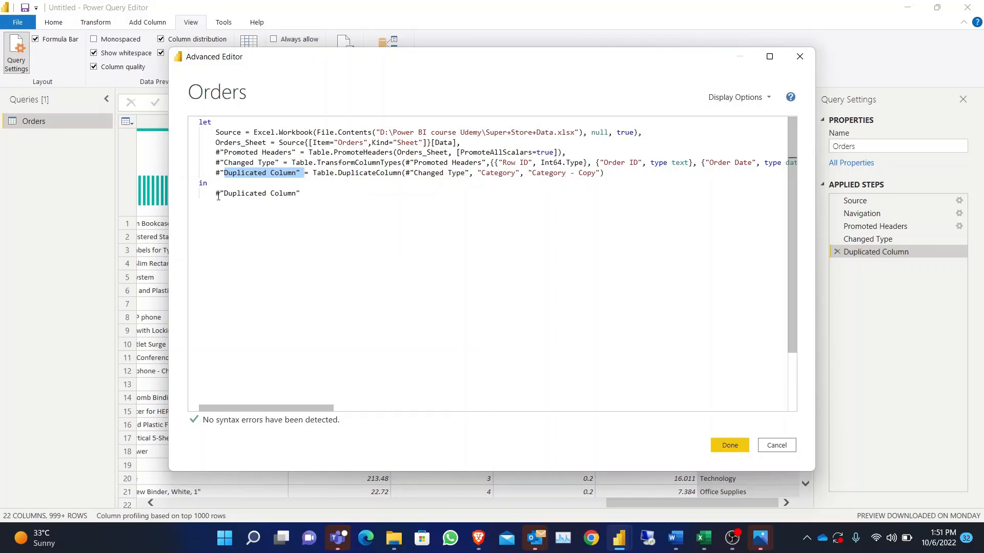
drag(218, 195, 324, 195)
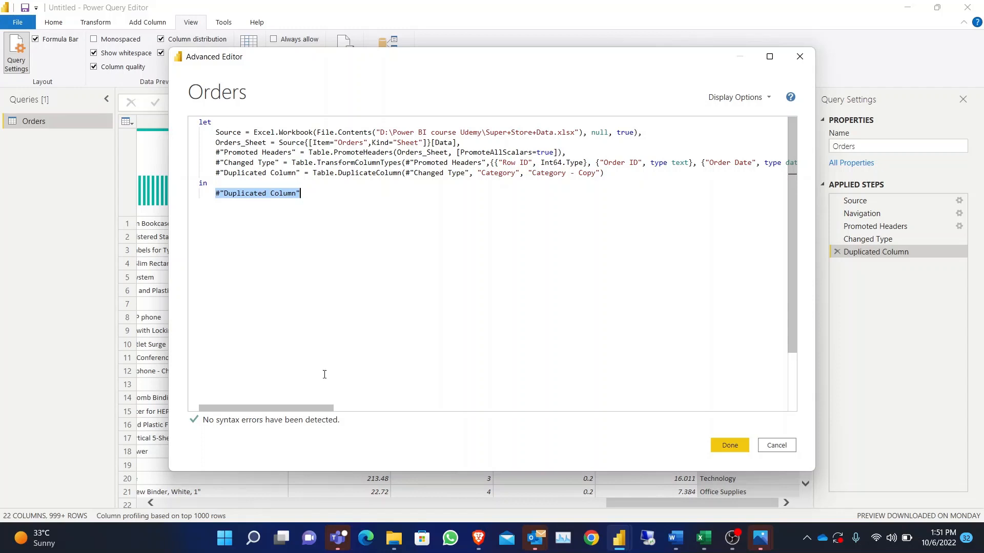
- Change the Row ID column's data type to type text in the Changed Type line of the query code and apply it
mouse_move(304, 413)
mouse_down()
mouse_move(330, 413)
mouse_move(319, 413)
mouse_up()
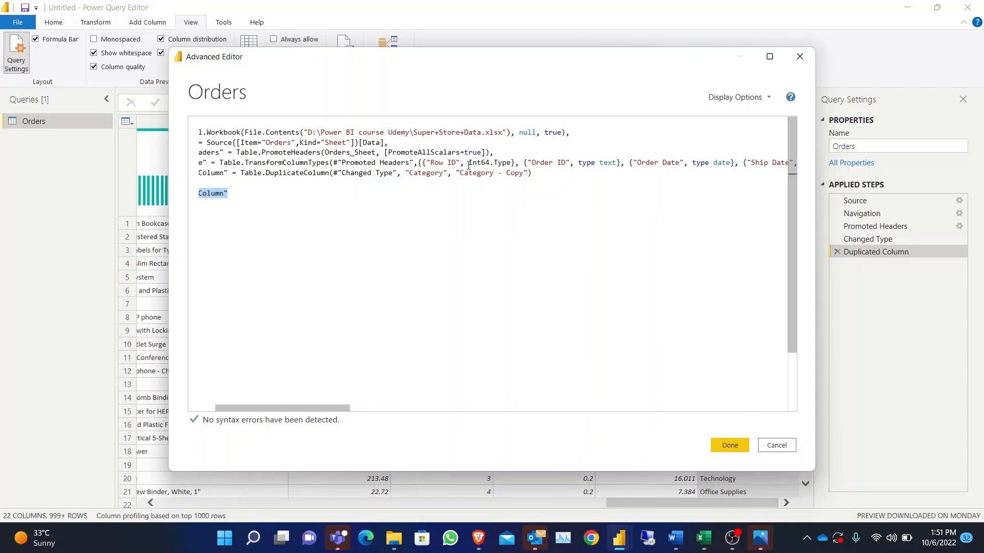
click(468, 166)
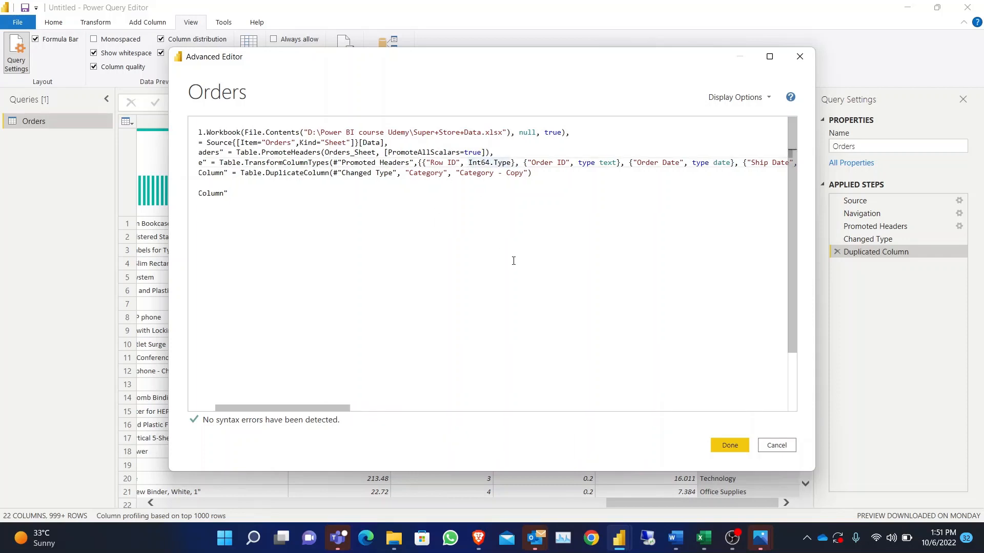
key(ctrl+shift+Right)
key(ctrl+shift+Right)
text(type )
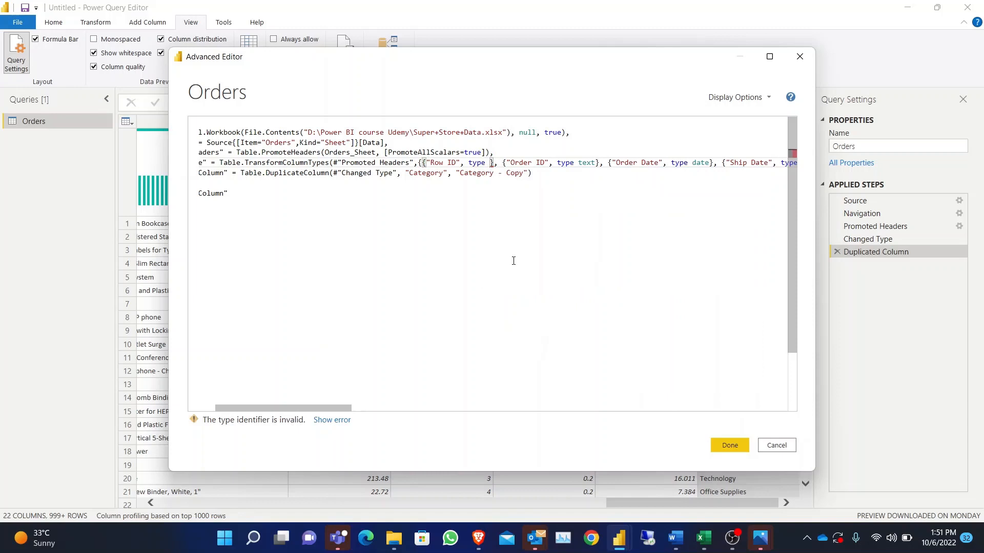
text(tex)
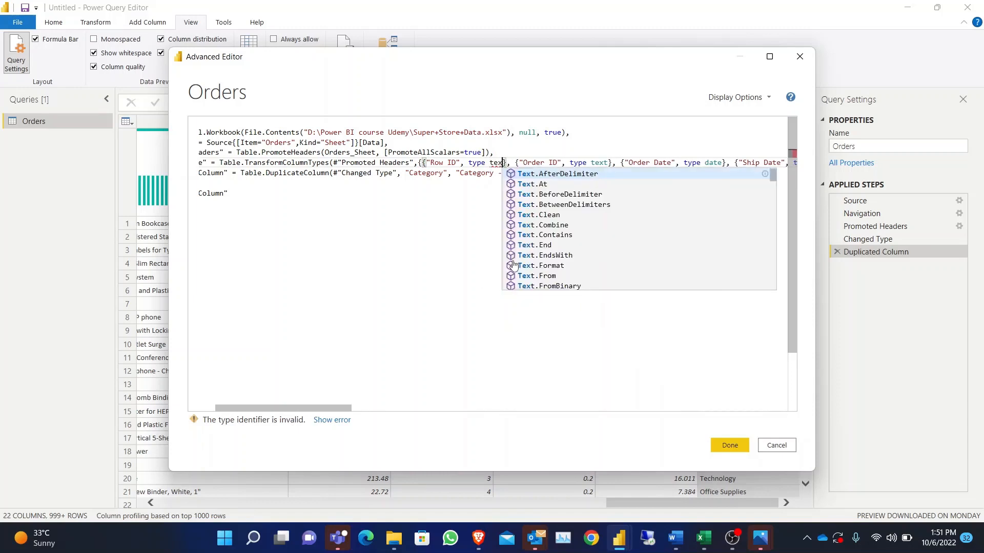
text(t)
click(404, 267)
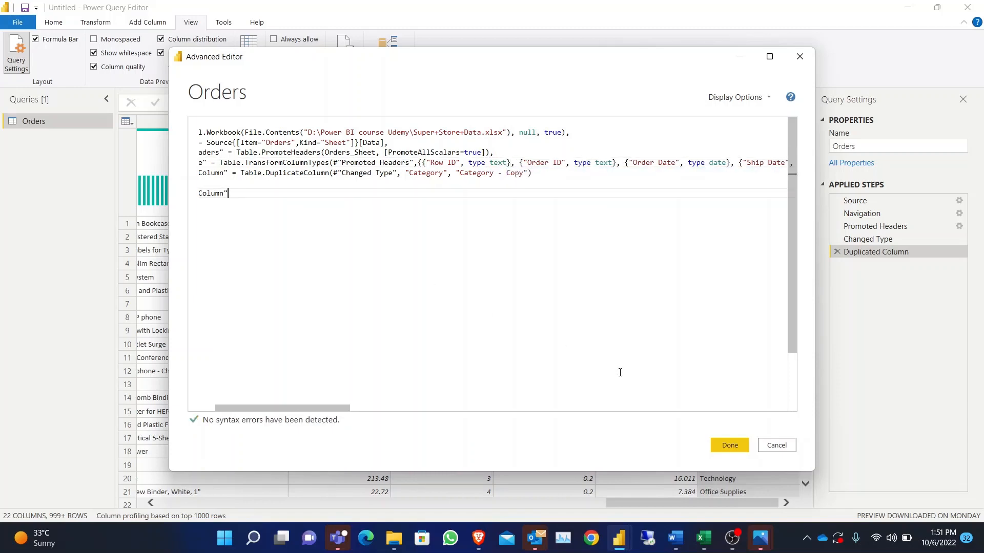
click(720, 451)
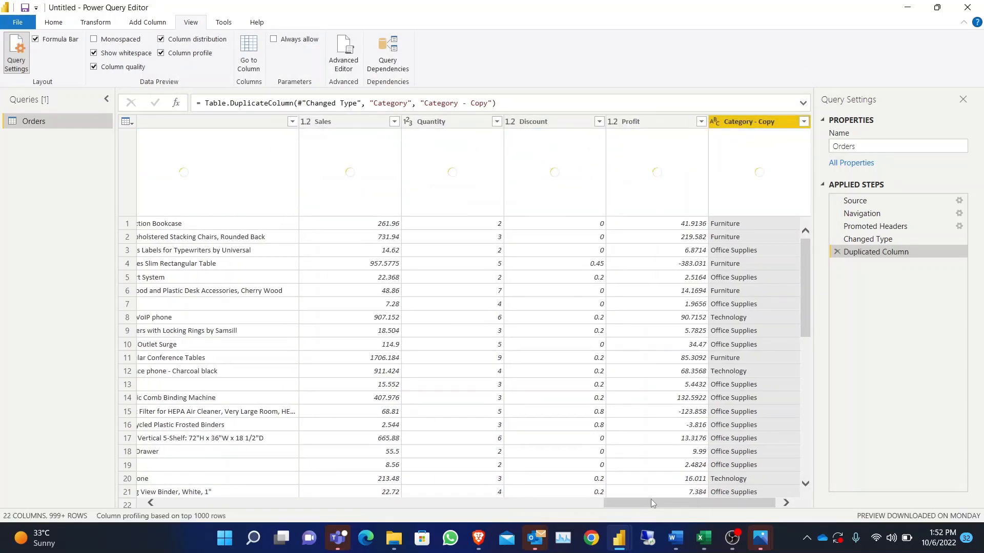
- Check the Row ID column's data type in the data preview and in the query's code in the Advanced Editor
drag(650, 501, 144, 507)
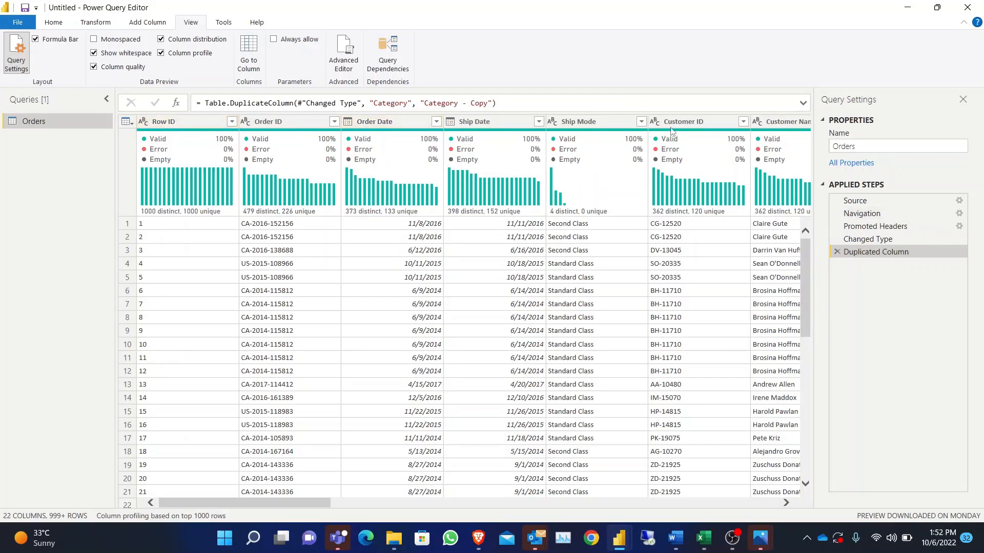
click(345, 54)
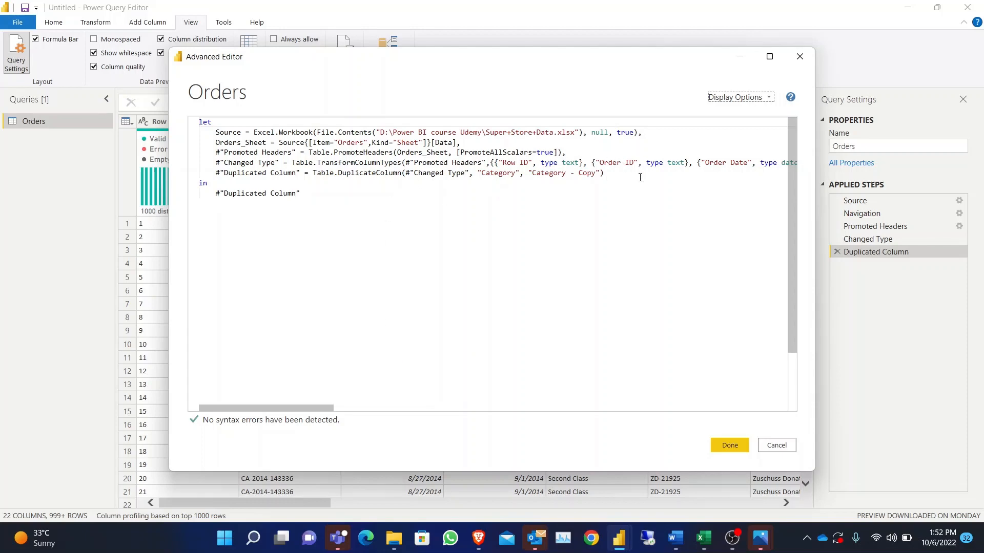
click(742, 444)
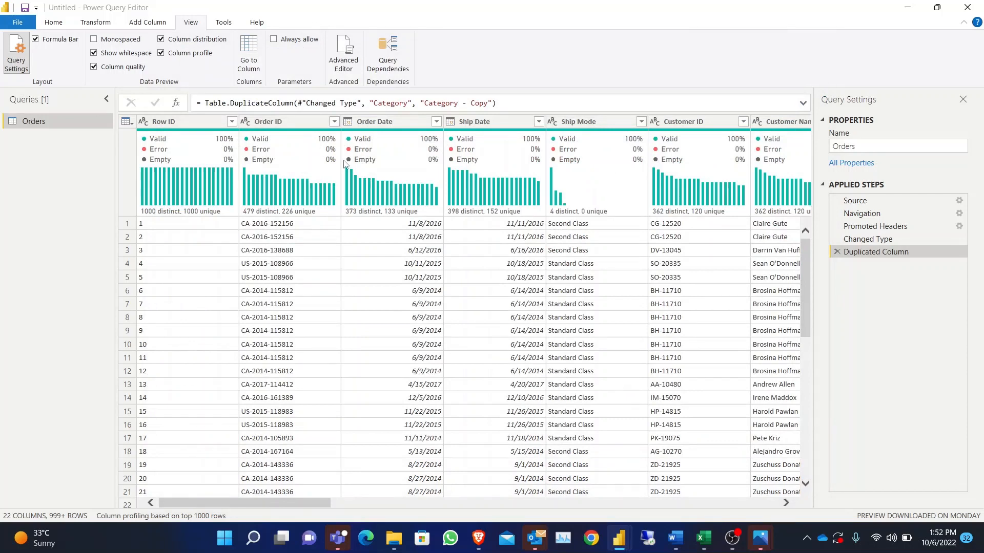
click(262, 24)
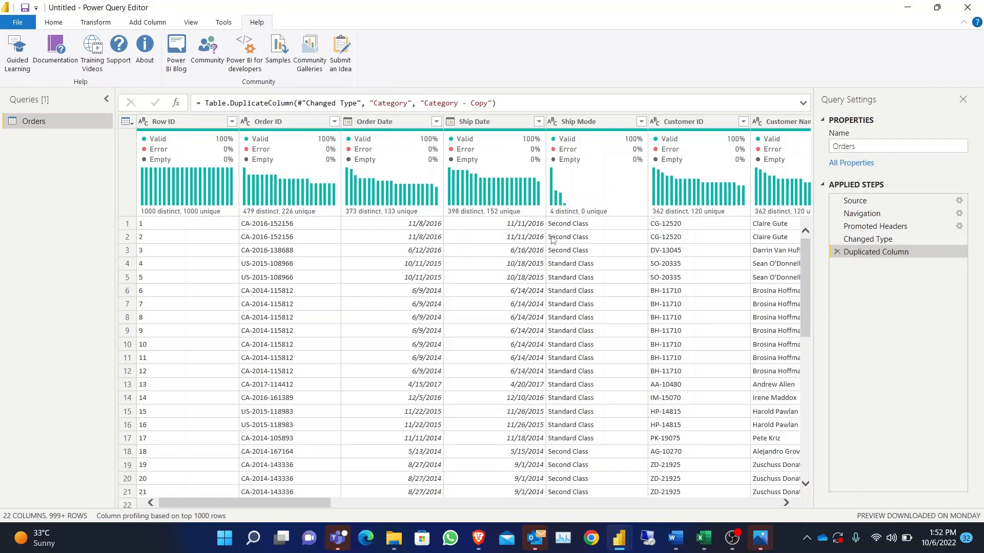
click(531, 349)
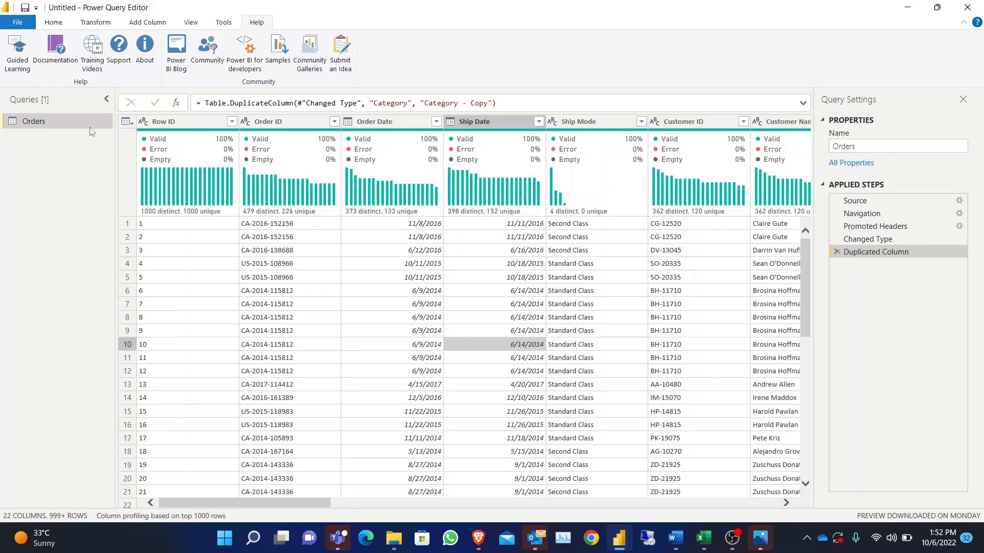
click(57, 24)
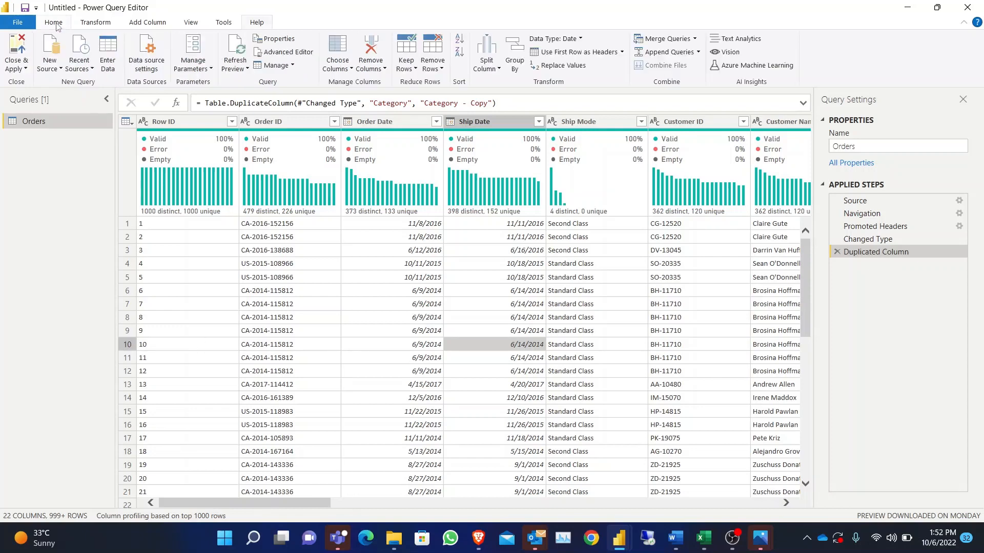
click(93, 24)
click(147, 24)
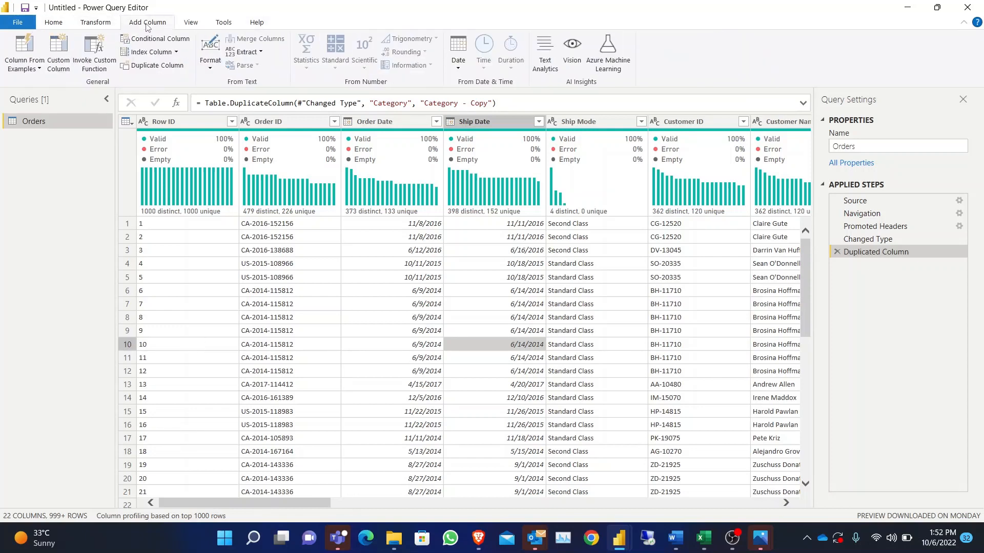
click(195, 23)
click(226, 23)
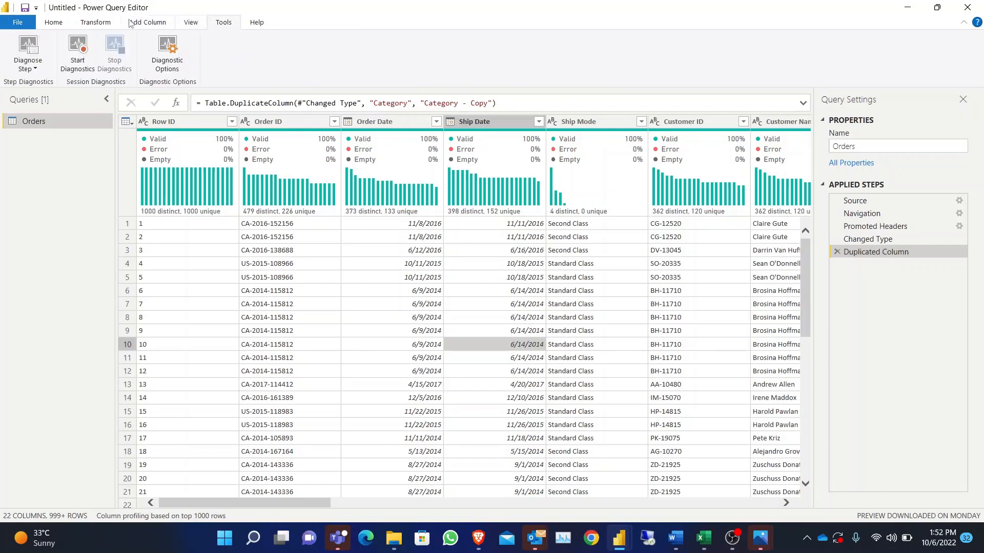
click(54, 24)
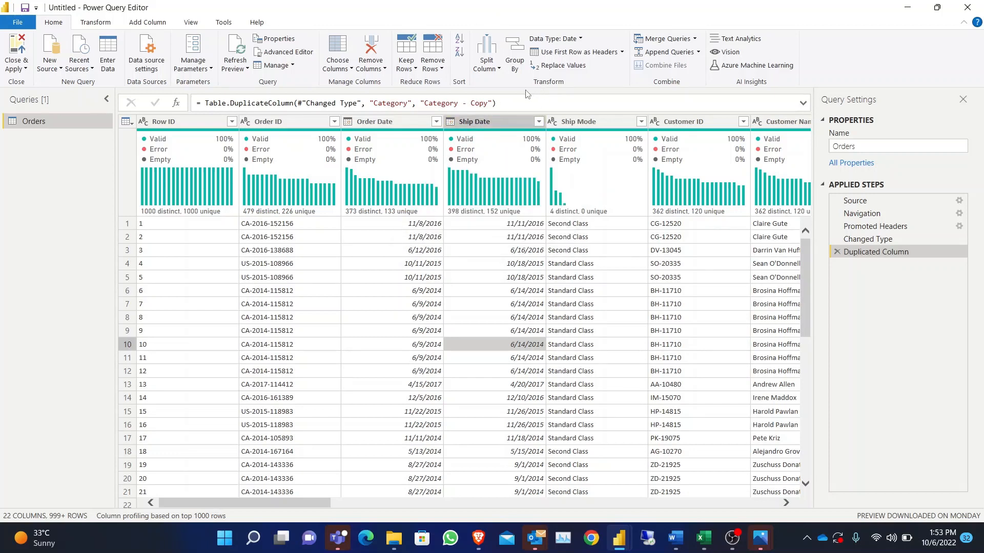
click(500, 1)
click(490, 7)
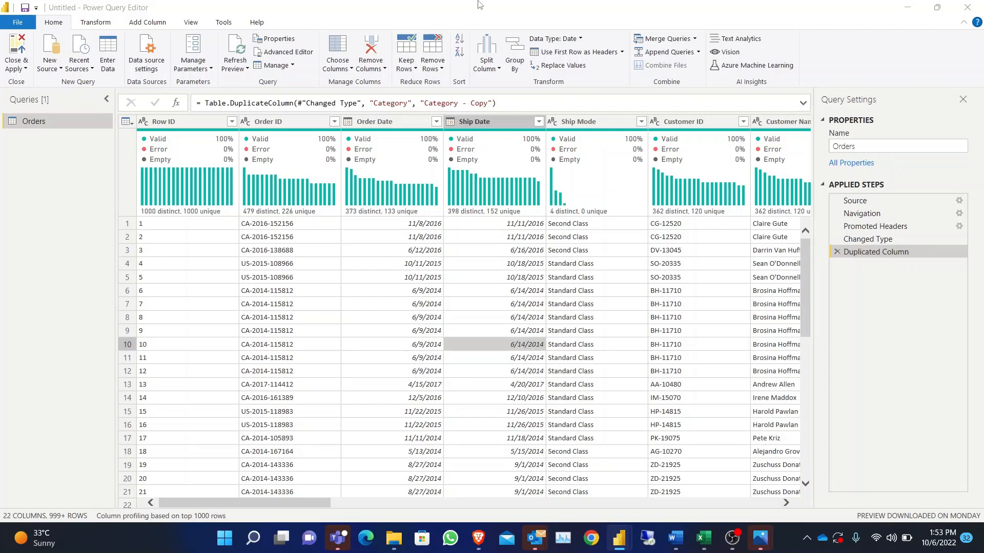
click(480, 4)
drag(267, 500, 692, 497)
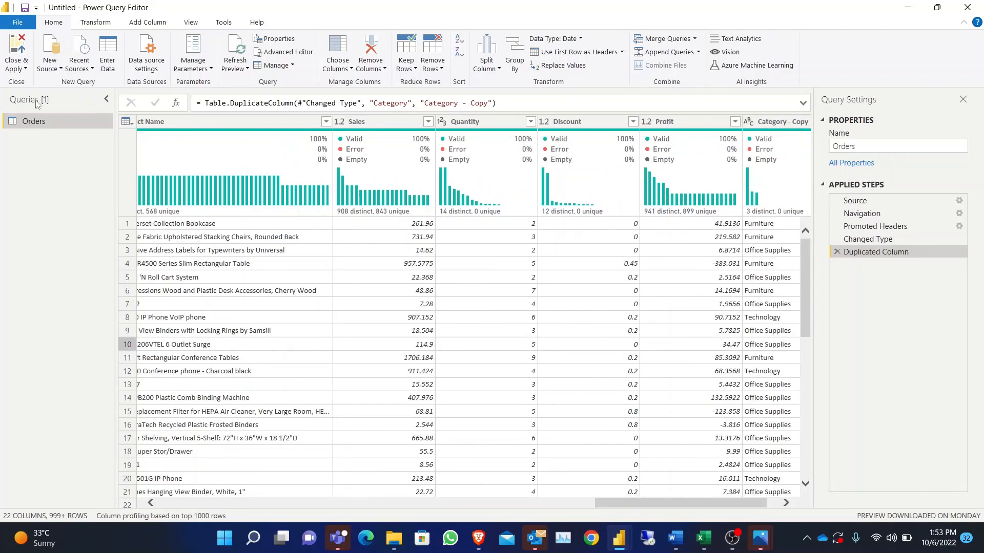